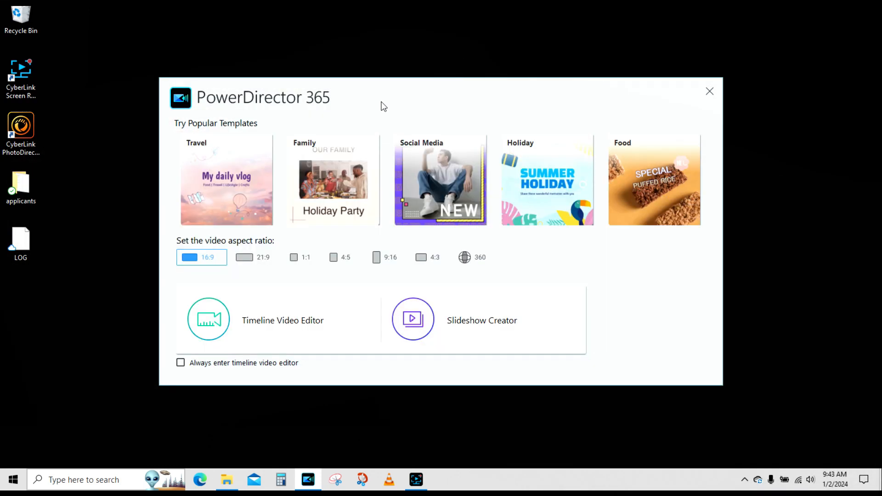
Step: Start a 16:9 project in the timeline video editor and bring up the cyberlink file problem folder
{"action": "left_click", "coordinate": [283, 320]}
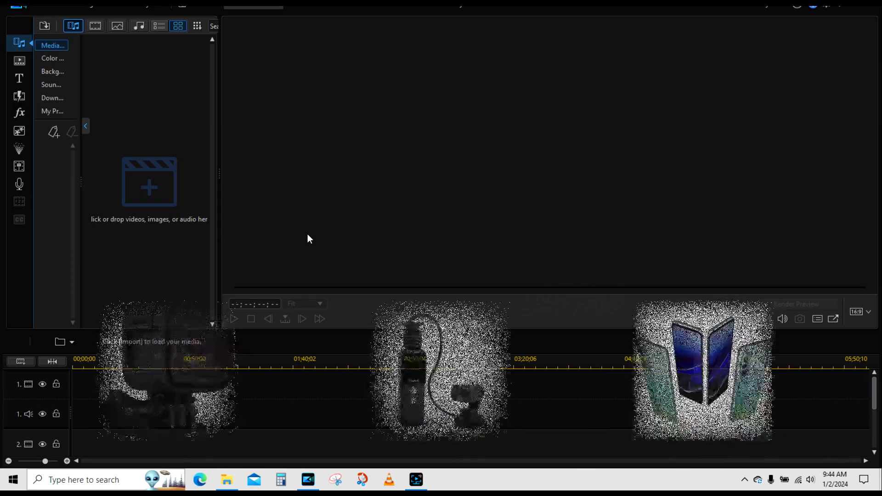
{"action": "mouse_move", "coordinate": [226, 479]}
{"action": "left_click", "coordinate": [229, 425]}
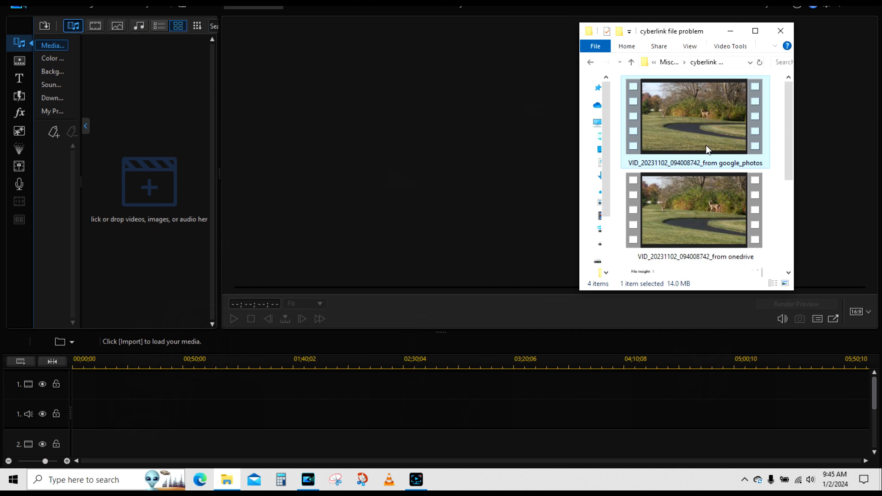
Step: Examine the Windows file properties of VID_20231102_094008742_from google_photos, including its type and size
{"action": "mouse_move", "coordinate": [706, 145]}
{"action": "mouse_move", "coordinate": [696, 128]}
{"action": "right_click", "coordinate": [718, 120]}
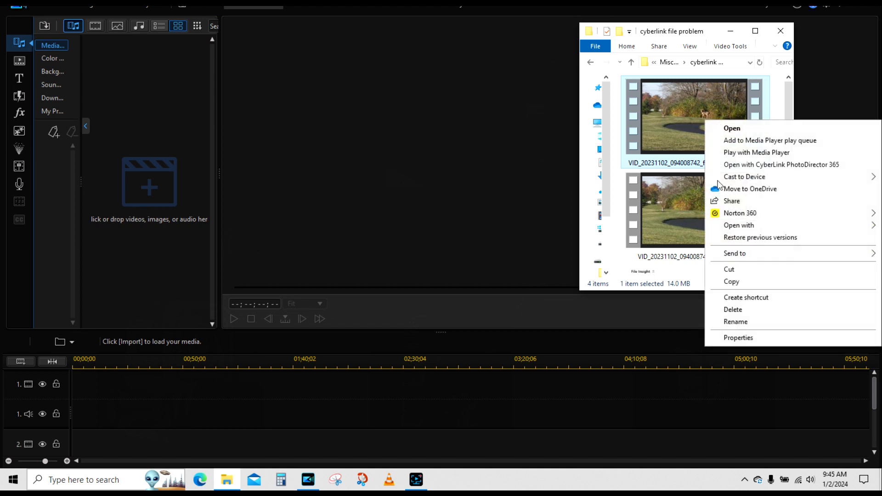
{"action": "left_click", "coordinate": [735, 339]}
{"action": "left_click_drag", "start_coordinate": [744, 129], "coordinate": [344, 37]}
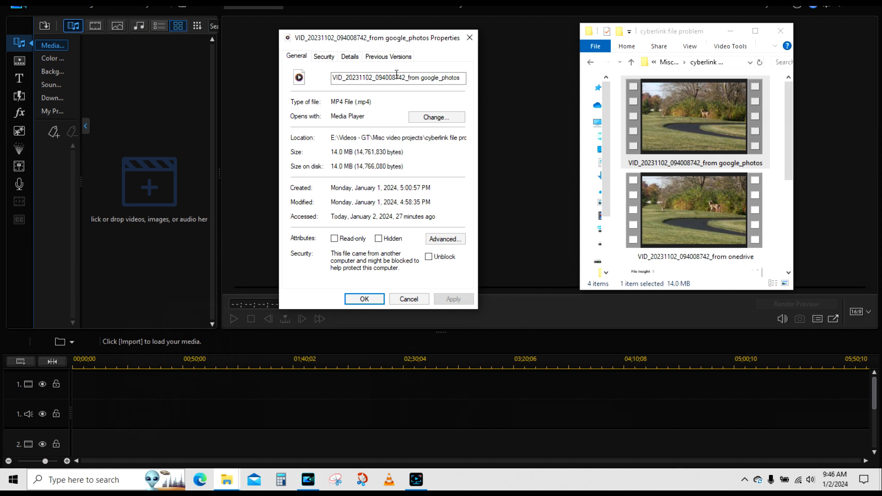
{"action": "left_click", "coordinate": [469, 38]}
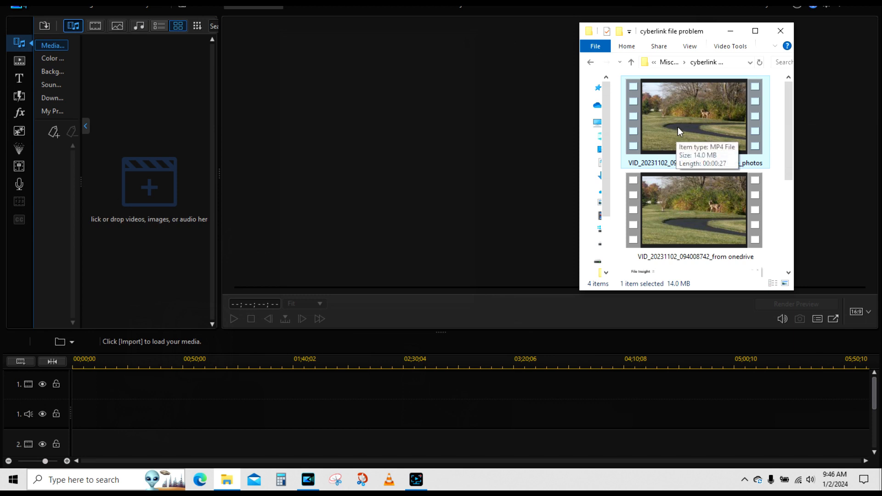
Step: Place the from google_photos clip on the first timeline track at about 20 seconds and play it in the preview
{"action": "left_click_drag", "start_coordinate": [679, 125], "coordinate": [117, 380]}
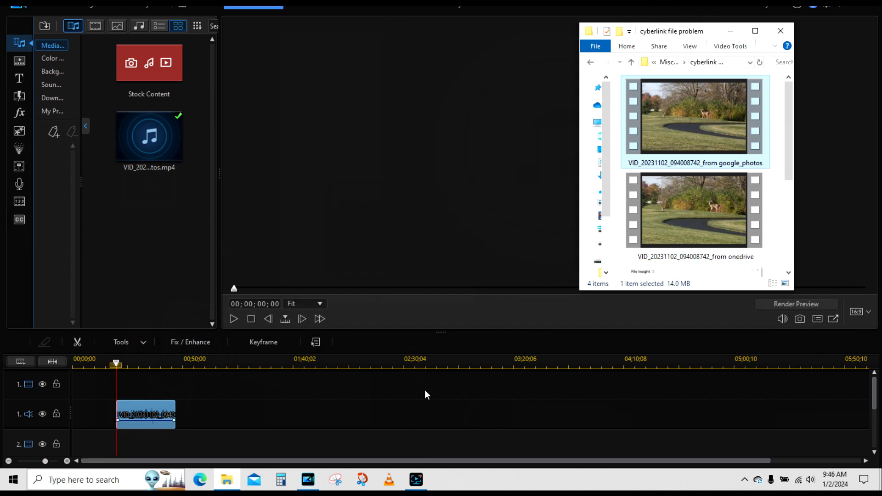
{"action": "left_click", "coordinate": [731, 31]}
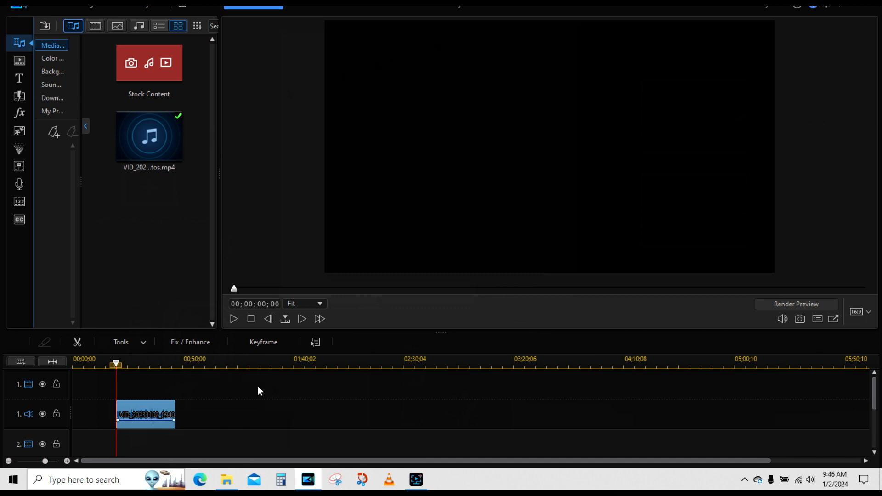
{"action": "left_click", "coordinate": [232, 321]}
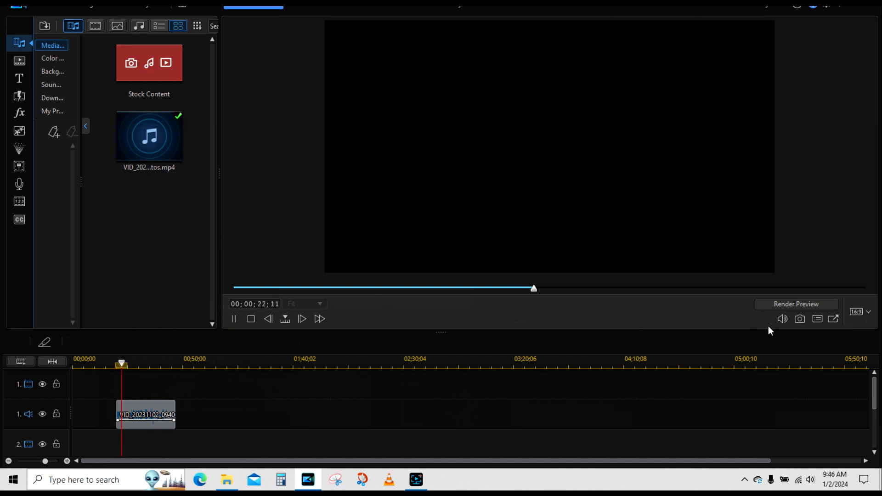
{"action": "left_click", "coordinate": [781, 319]}
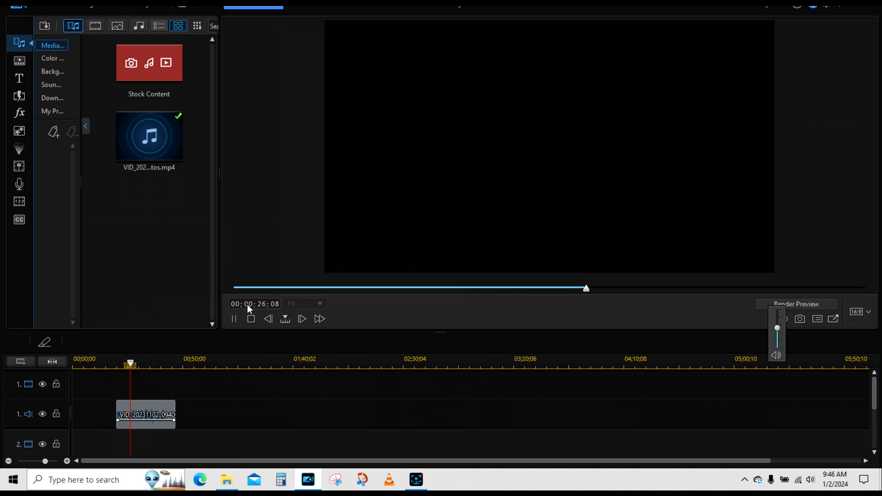
{"action": "left_click", "coordinate": [233, 319]}
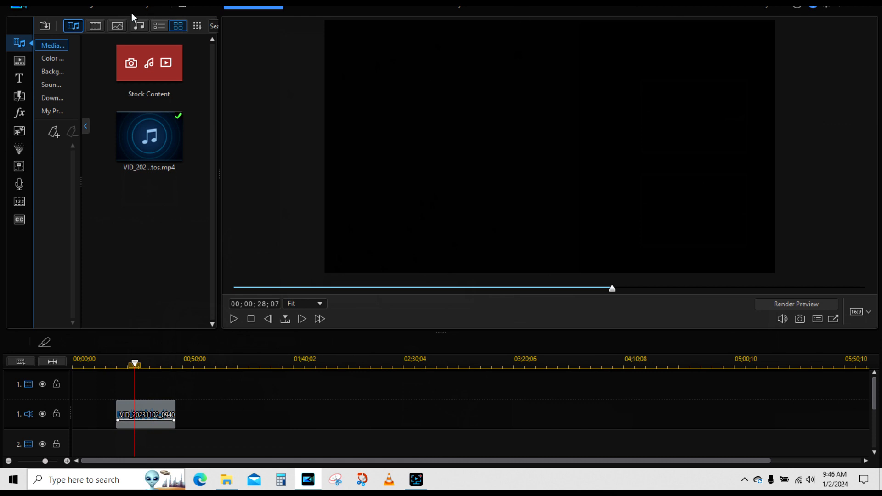
Step: View the program's version details in its About information
{"action": "left_click", "coordinate": [23, 10]}
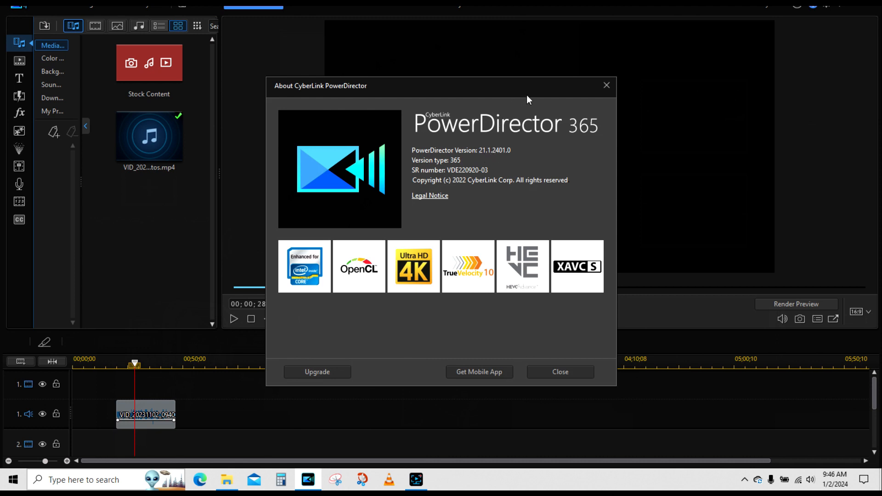
{"action": "left_click", "coordinate": [556, 373]}
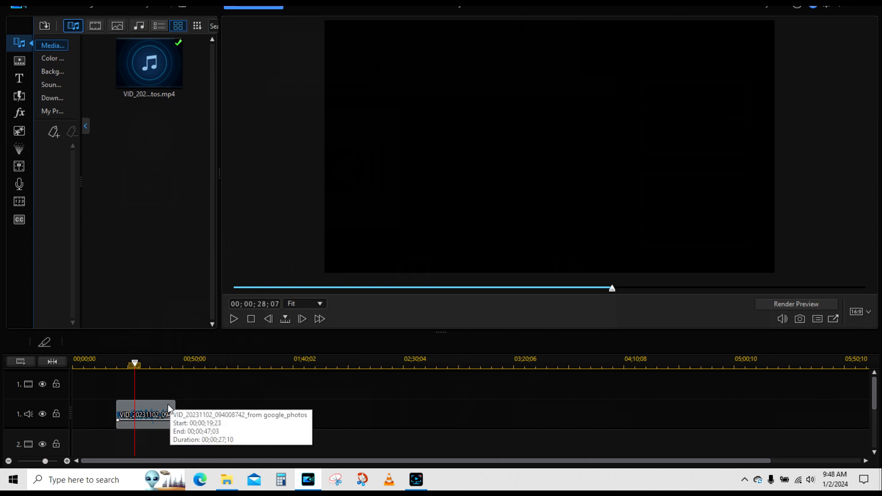
Step: Play the from google_photos file from its folder in Media Player to check its picture, then close the player
{"action": "left_click", "coordinate": [228, 485]}
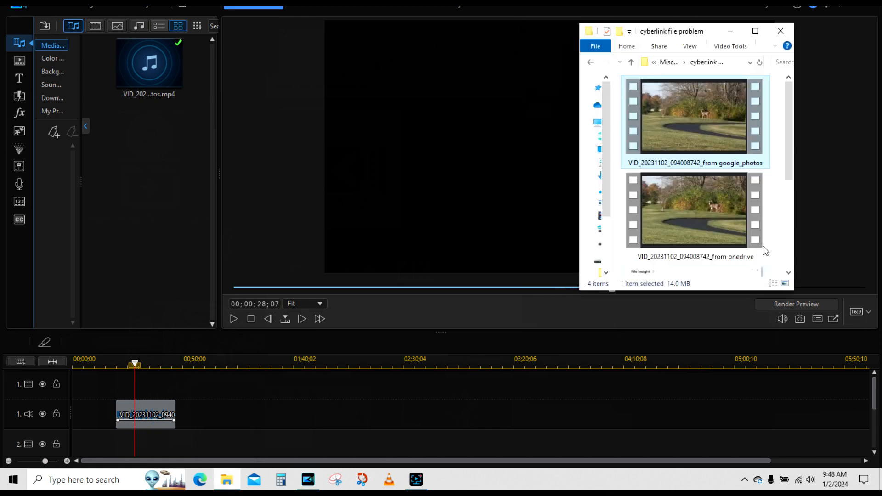
{"action": "double_click", "coordinate": [705, 139]}
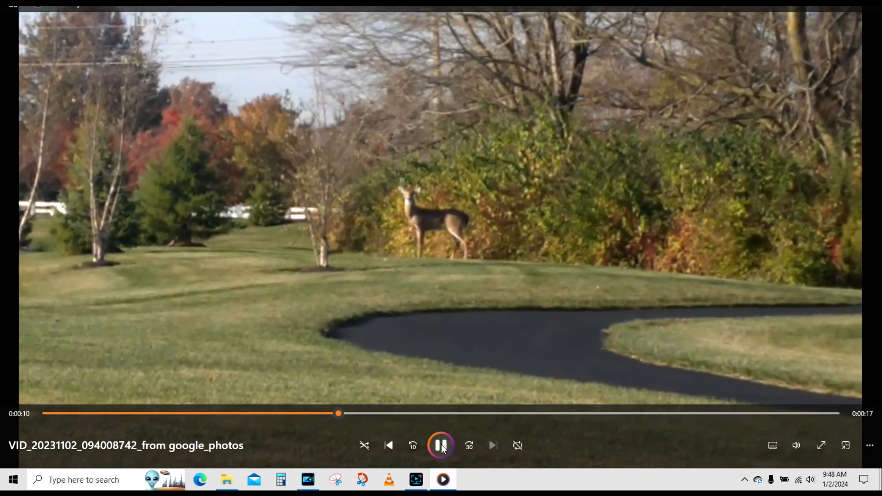
{"action": "left_click", "coordinate": [441, 445]}
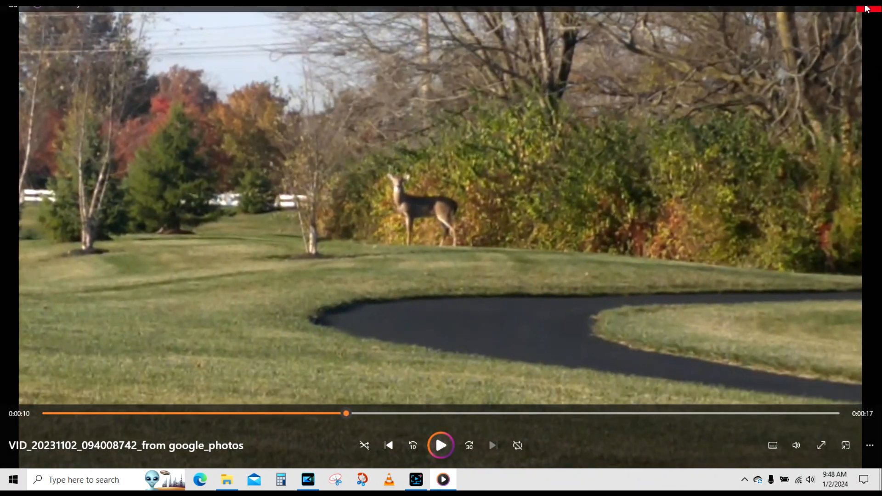
{"action": "left_click", "coordinate": [866, 8]}
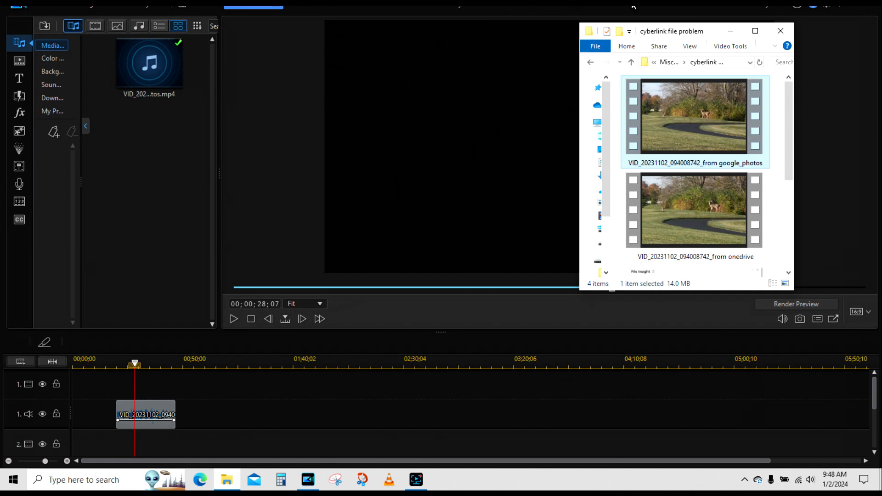
Step: Examine the from google_photos clip's format properties in the PowerDirector media library
{"action": "right_click", "coordinate": [175, 80]}
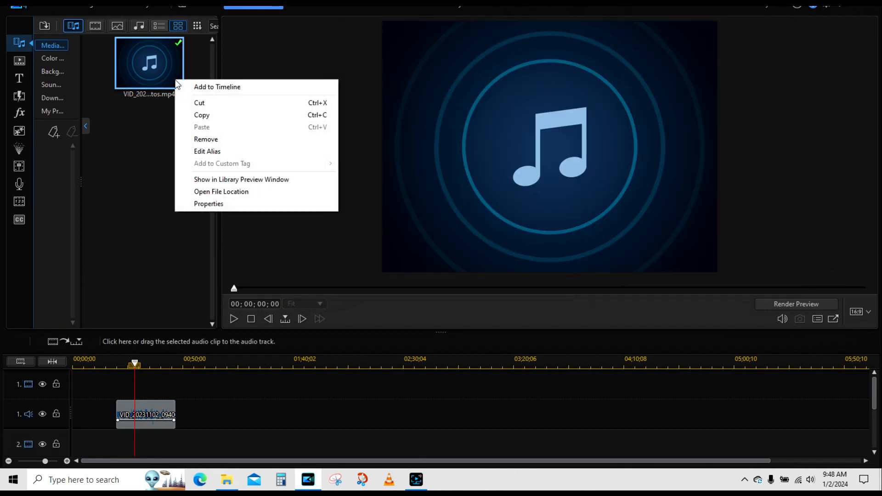
{"action": "left_click", "coordinate": [219, 204]}
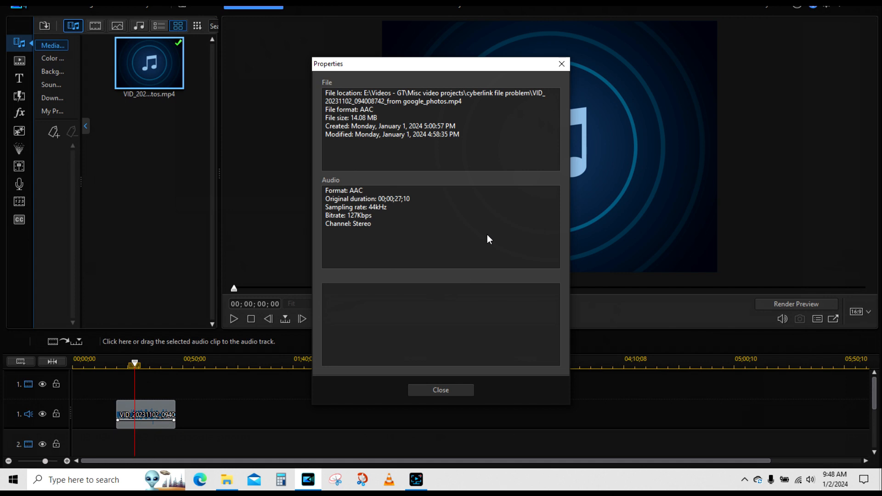
{"action": "left_click", "coordinate": [442, 393]}
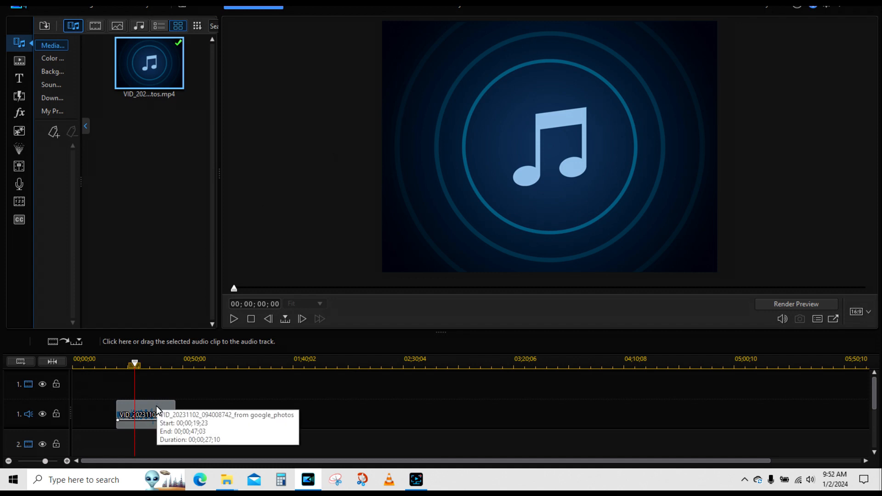
Step: Place the VID_20231102_094008742_from onedrive clip after the first clip on the timeline at 00;00;52;00 and play it in the preview
{"action": "mouse_move", "coordinate": [227, 479]}
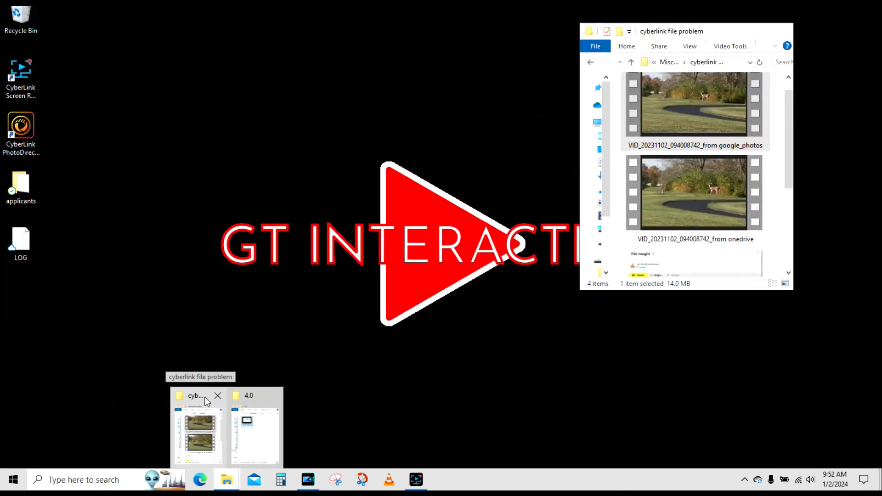
{"action": "left_click", "coordinate": [199, 432]}
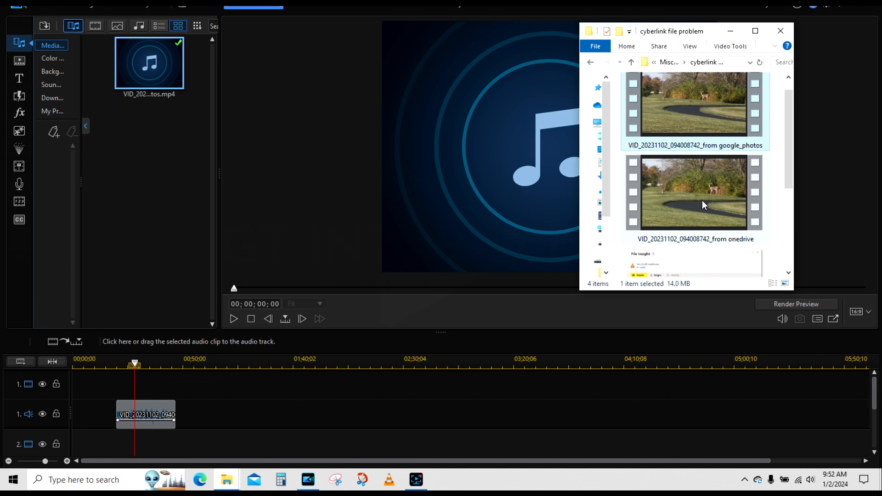
{"action": "mouse_move", "coordinate": [702, 201]}
{"action": "mouse_move", "coordinate": [706, 196]}
{"action": "left_mouse_down"}
{"action": "mouse_move", "coordinate": [411, 278]}
{"action": "mouse_move", "coordinate": [287, 369]}
{"action": "mouse_move", "coordinate": [186, 404]}
{"action": "left_mouse_up"}
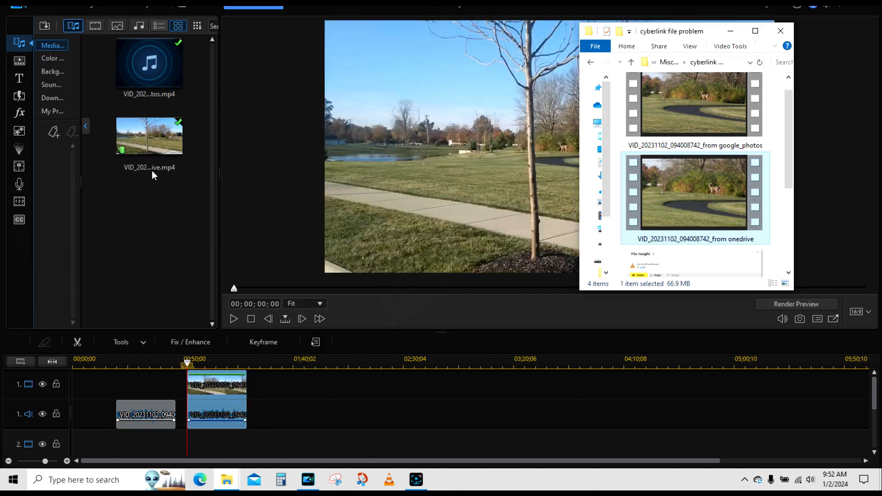
{"action": "left_click", "coordinate": [233, 318]}
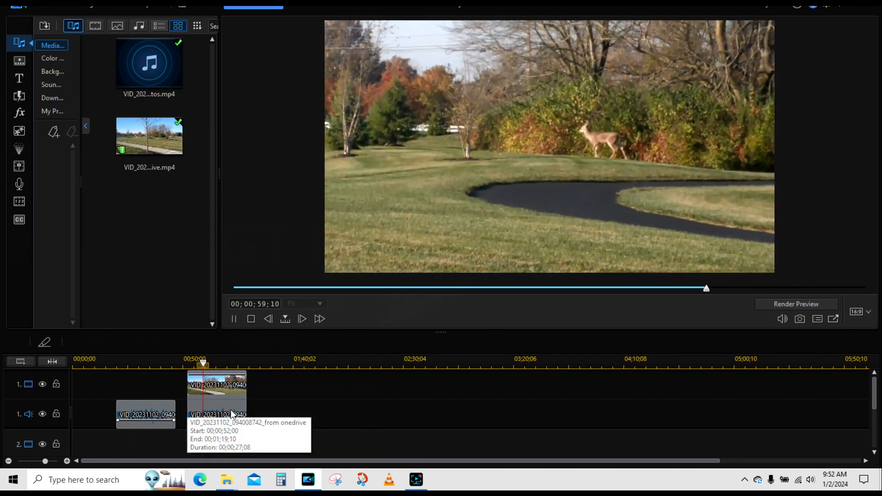
{"action": "left_click", "coordinate": [118, 365]}
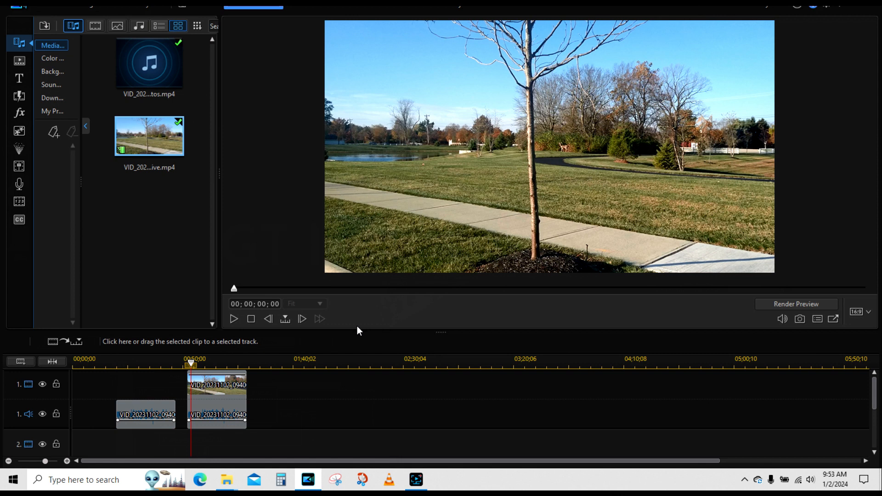
Step: Examine the Windows file properties of VID_20231102_094008742_from onedrive, including its type and size
{"action": "mouse_move", "coordinate": [226, 480]}
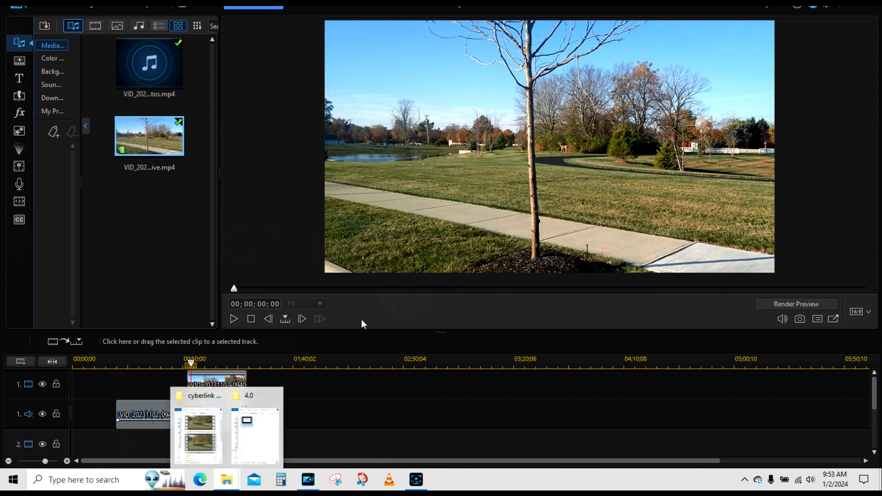
{"action": "left_click", "coordinate": [213, 440]}
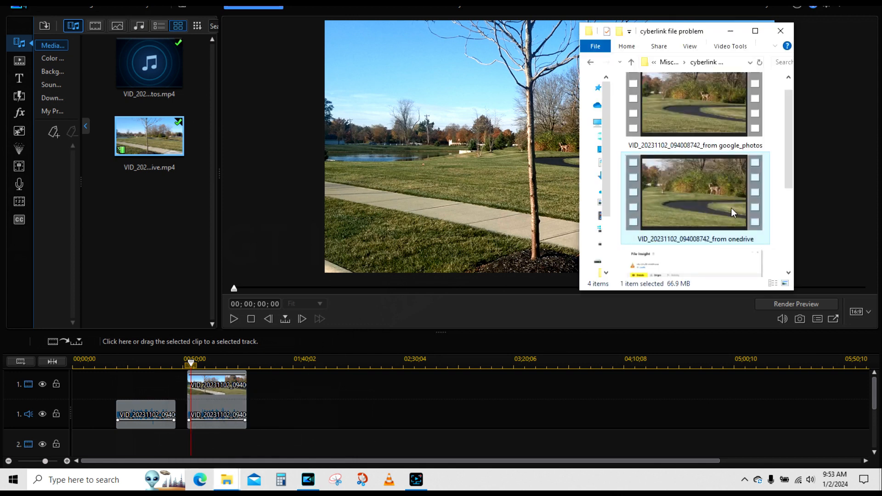
{"action": "right_click", "coordinate": [732, 212]}
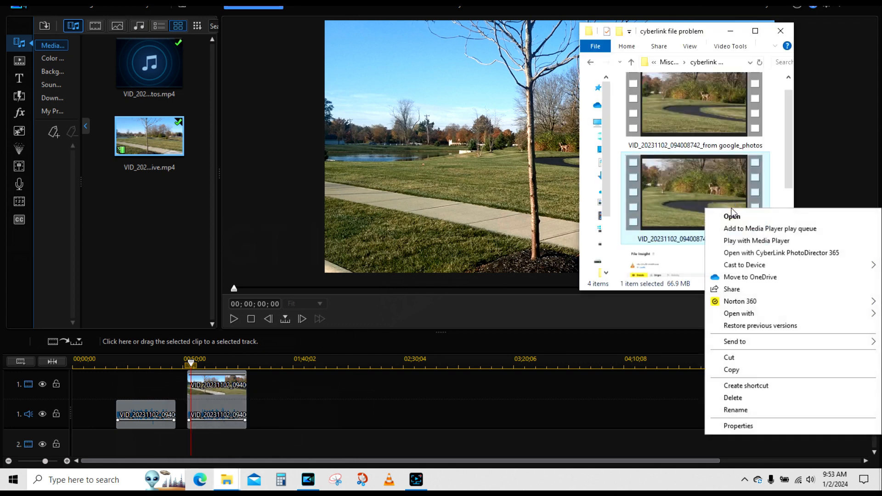
{"action": "left_click", "coordinate": [738, 425]}
{"action": "left_click_drag", "start_coordinate": [774, 196], "coordinate": [353, 79]}
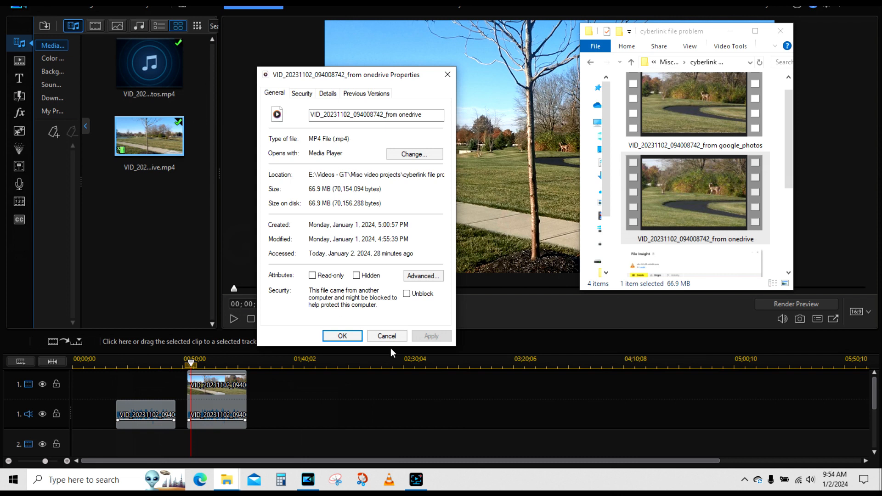
{"action": "left_click", "coordinate": [448, 74]}
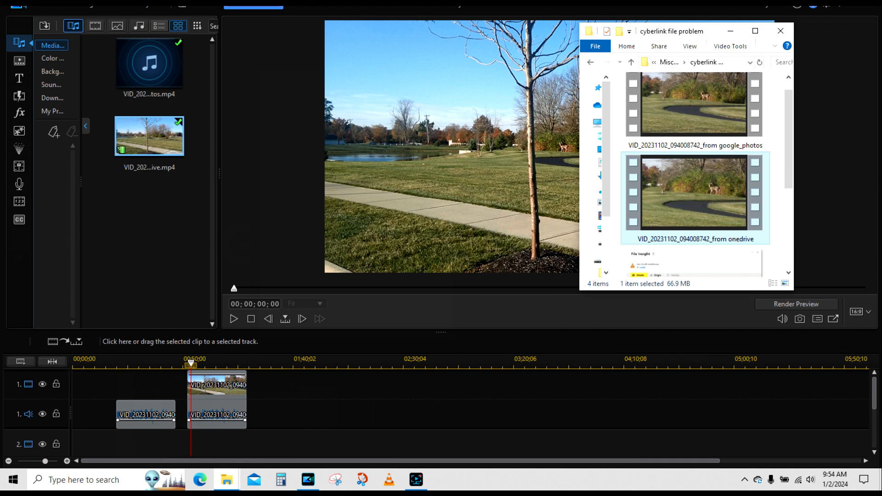
Step: Examine the from onedrive clip's video and audio format properties in the media library
{"action": "right_click", "coordinate": [160, 145]}
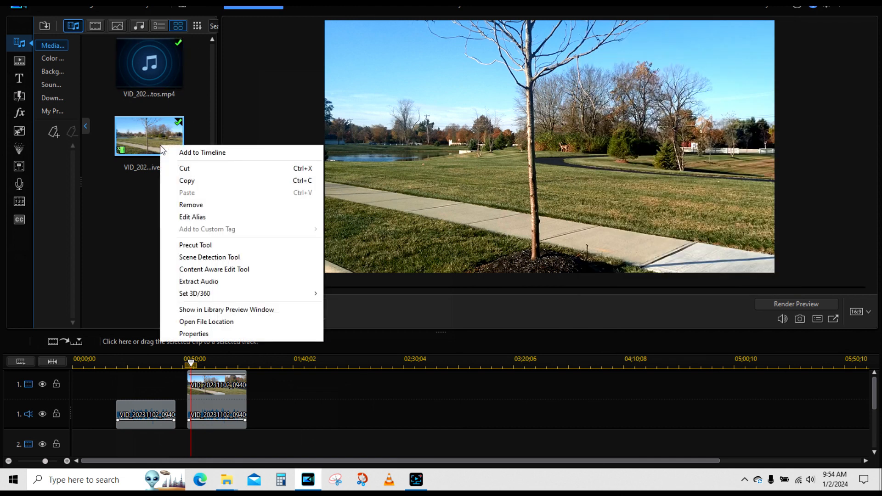
{"action": "left_click", "coordinate": [216, 336]}
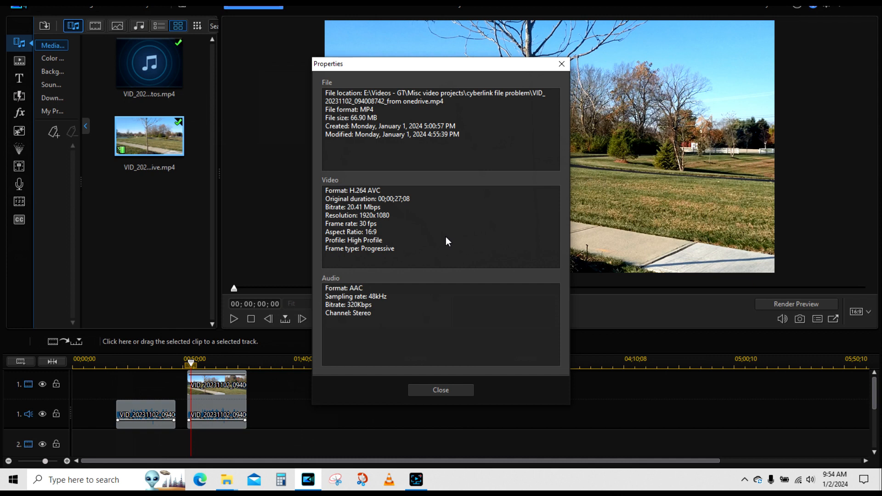
{"action": "left_click_drag", "start_coordinate": [423, 66], "coordinate": [448, 63]}
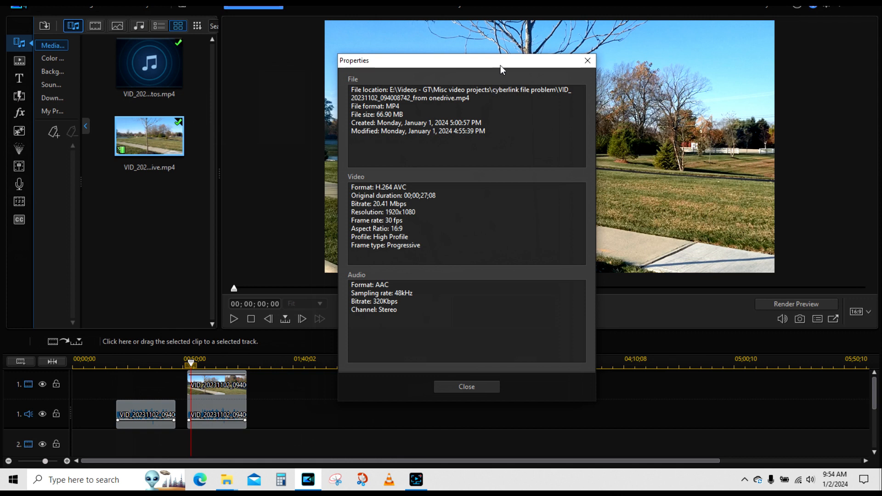
{"action": "left_click", "coordinate": [466, 386]}
Step: Mute the preview audio and remove the gap before the first timeline clip, moving all timeline clips after it
{"action": "left_click", "coordinate": [782, 319]}
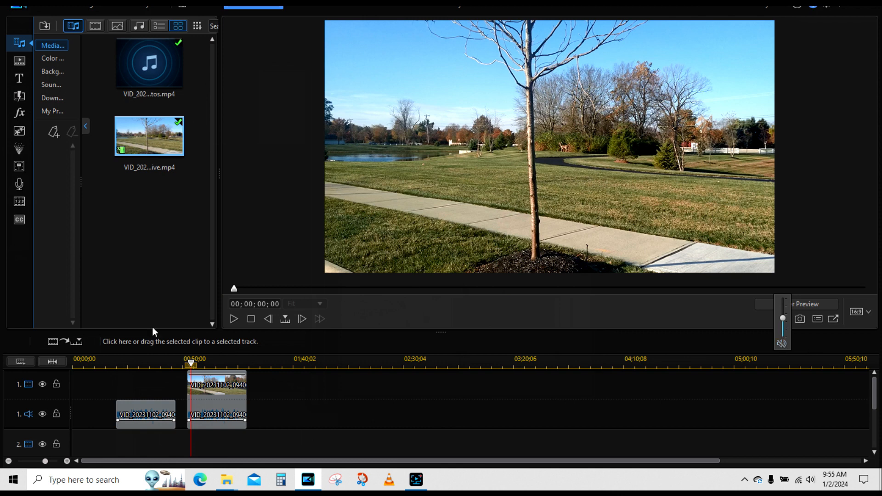
{"action": "left_click", "coordinate": [79, 413]}
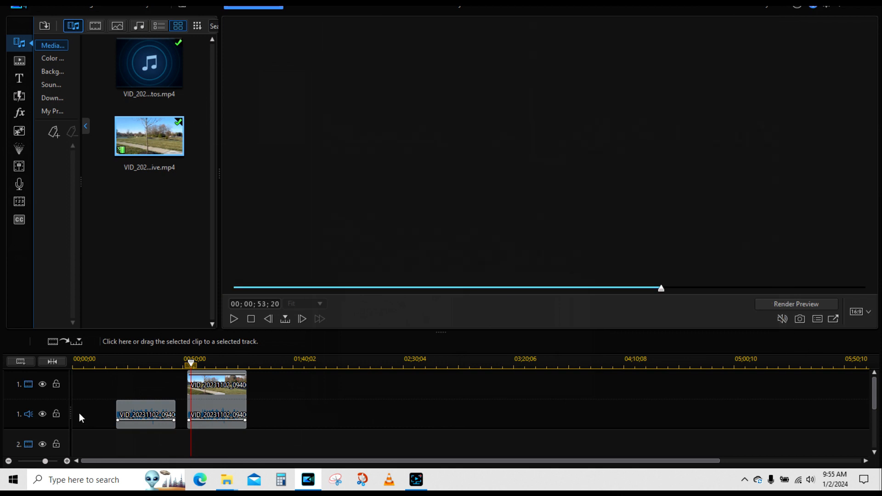
{"action": "right_click", "coordinate": [79, 413]}
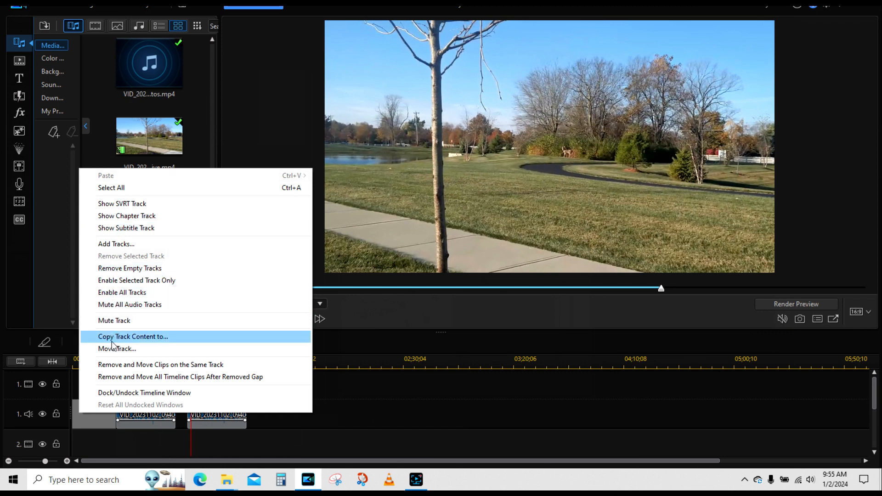
{"action": "left_click", "coordinate": [115, 376]}
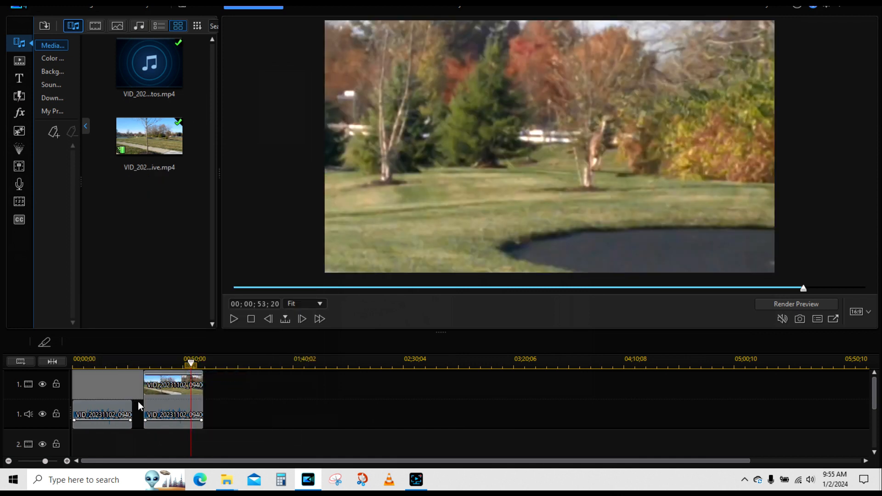
{"action": "right_click", "coordinate": [138, 402]}
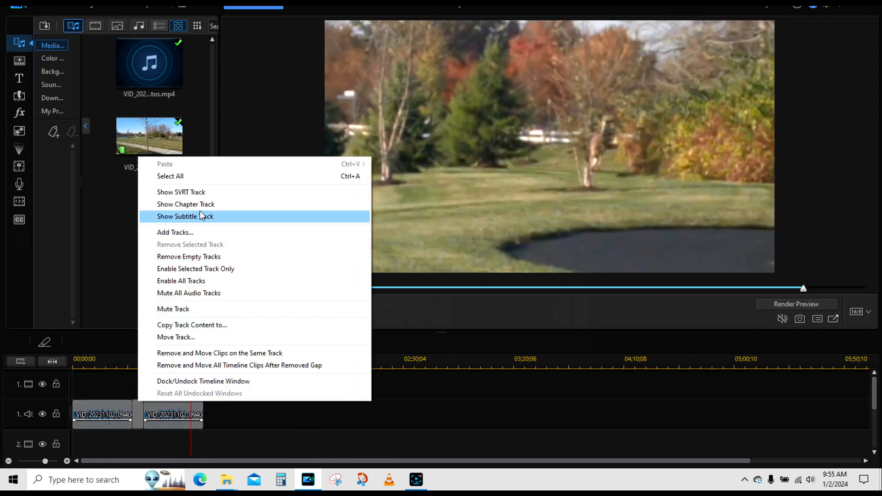
{"action": "left_click", "coordinate": [385, 1]}
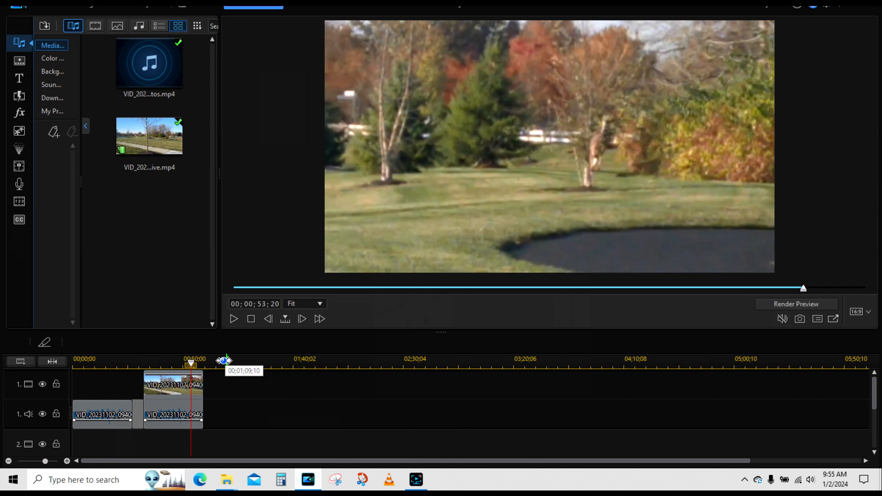
Step: Play the from onedrive clip on the timeline from 00;00;35;08, and stop the playback partway through
{"action": "left_click", "coordinate": [150, 364]}
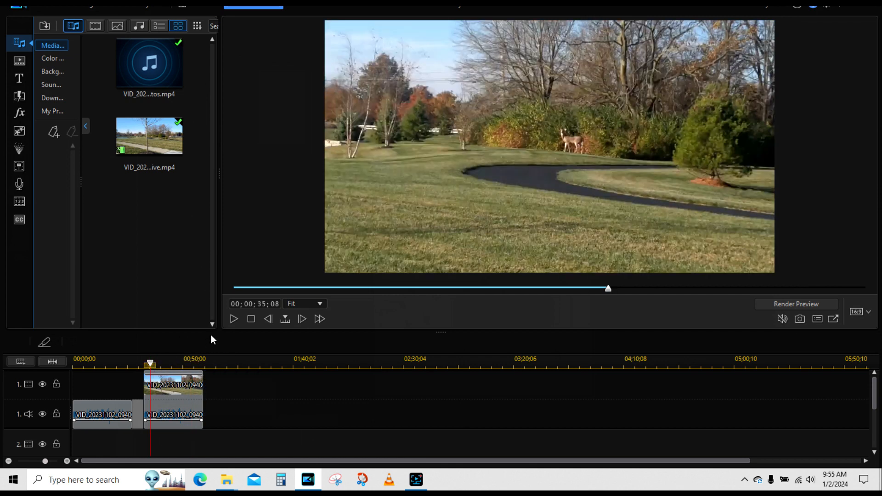
{"action": "left_click", "coordinate": [233, 318]}
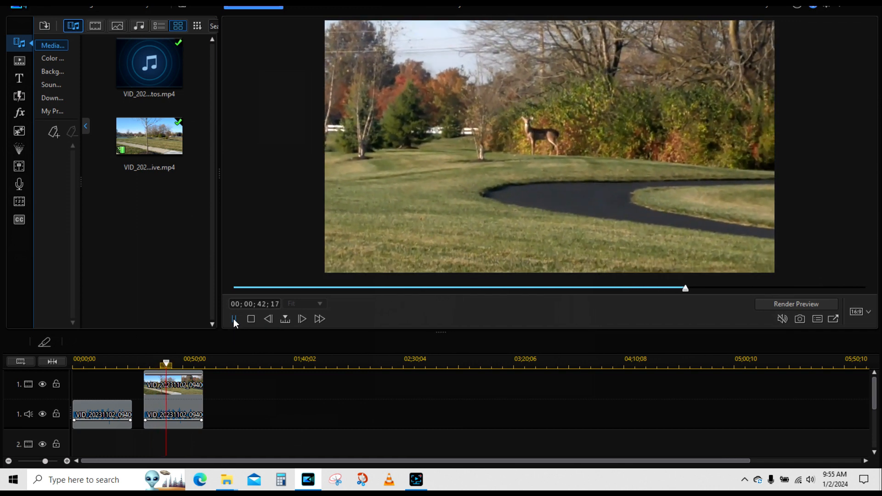
{"action": "left_click", "coordinate": [232, 319]}
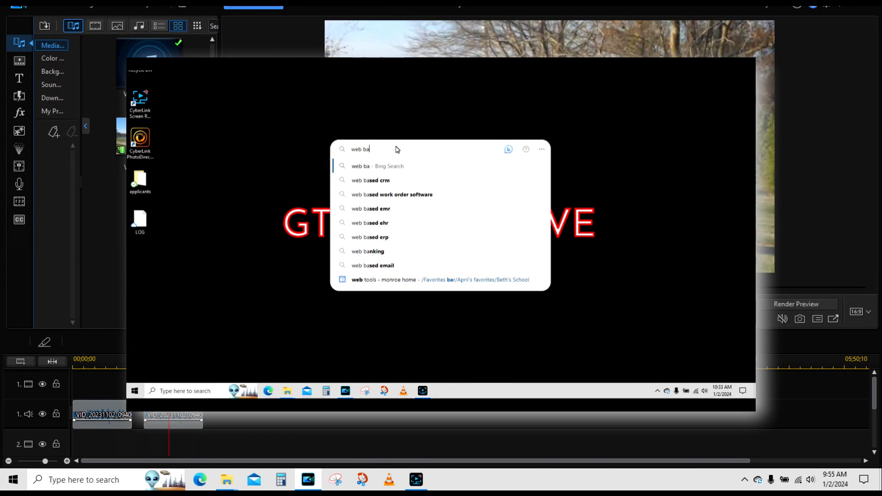
Step: Search the web for a web based video converter
{"action": "type", "text": "sed vid"}
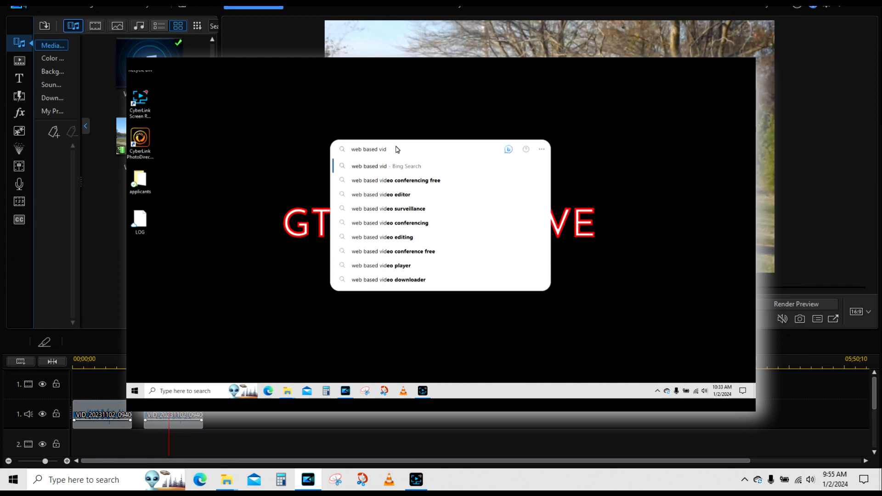
{"action": "type", "text": "eo"}
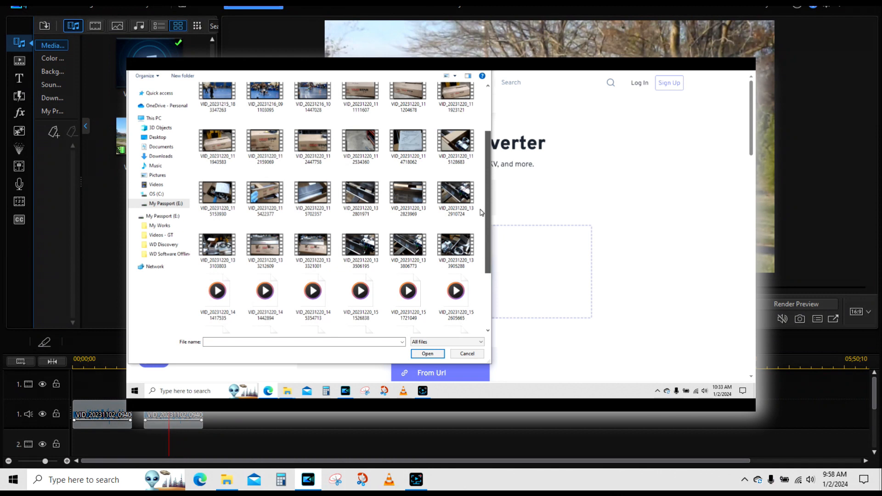
Step: Minimize PowerDirector and the cyberlink file problem folder window, and launch VLC media player
{"action": "left_click", "coordinate": [850, 7]}
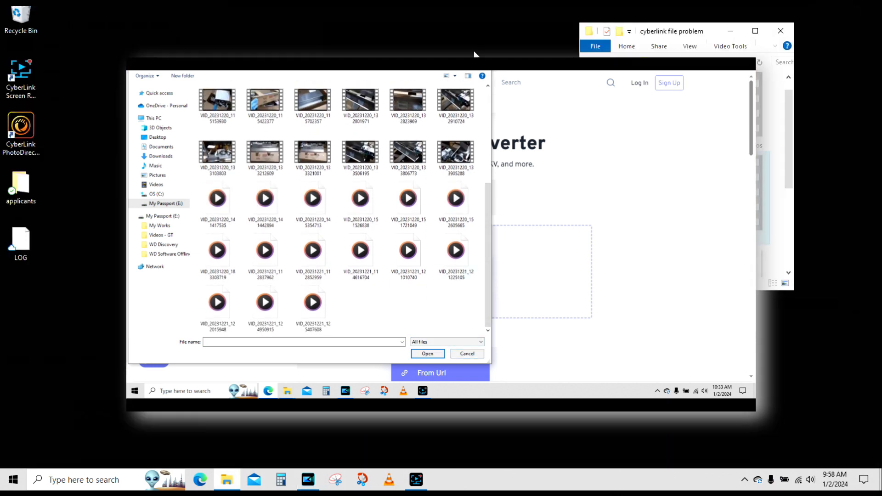
{"action": "left_click", "coordinate": [732, 32]}
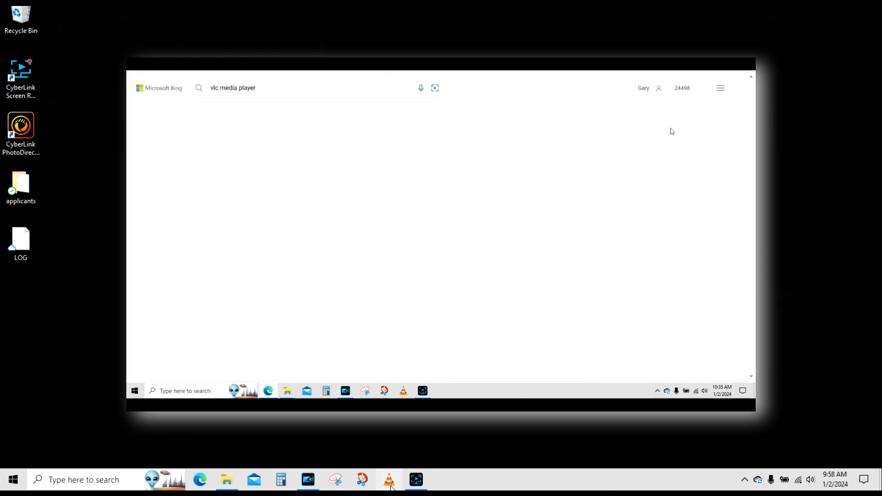
{"action": "left_click", "coordinate": [390, 486]}
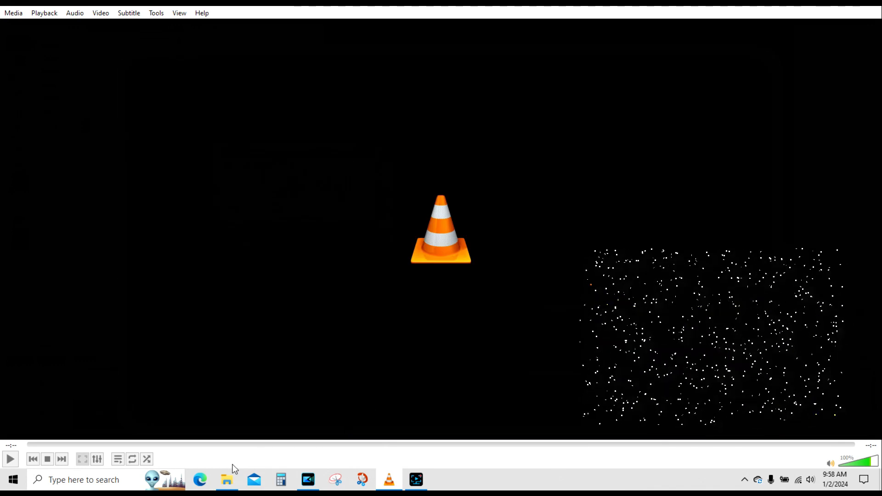
Step: Play VID_20231102_094008742_from google_photos from the cyberlink file problem folder in VLC media player, and close the player
{"action": "left_click", "coordinate": [227, 478]}
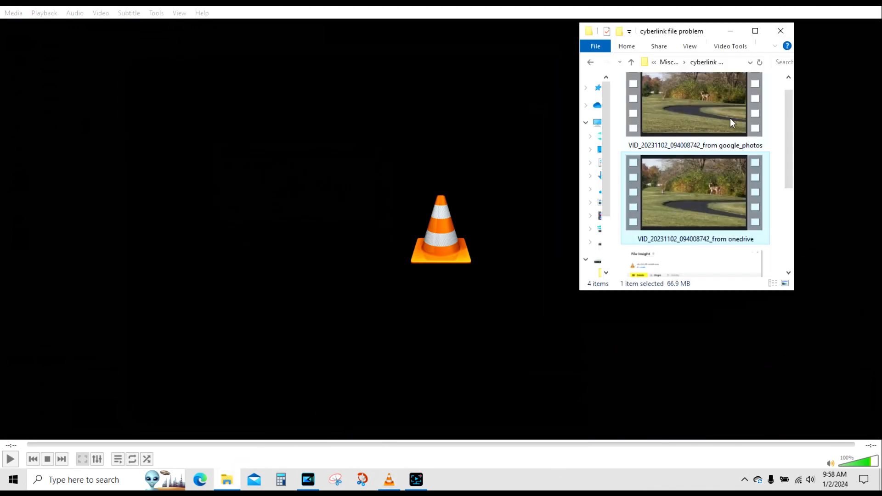
{"action": "scroll", "coordinate": [714, 112], "scroll_direction": "up", "scroll_amount": 1}
{"action": "right_click", "coordinate": [714, 112]}
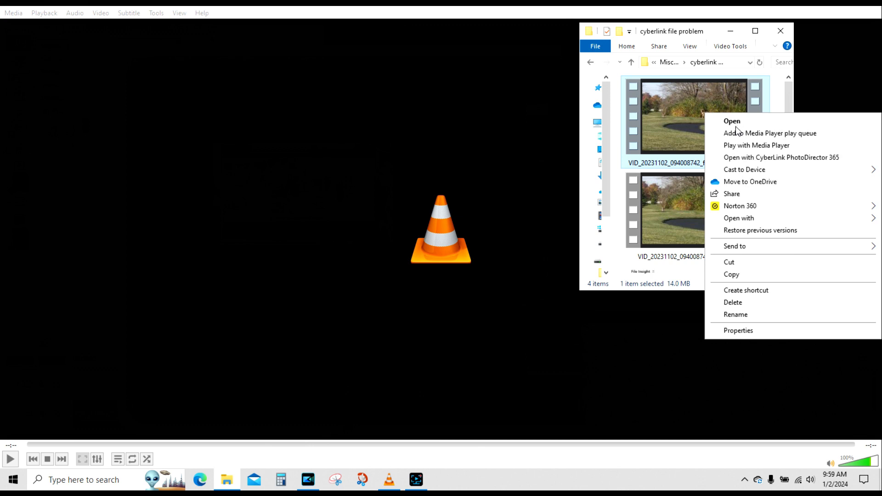
{"action": "mouse_move", "coordinate": [740, 218]}
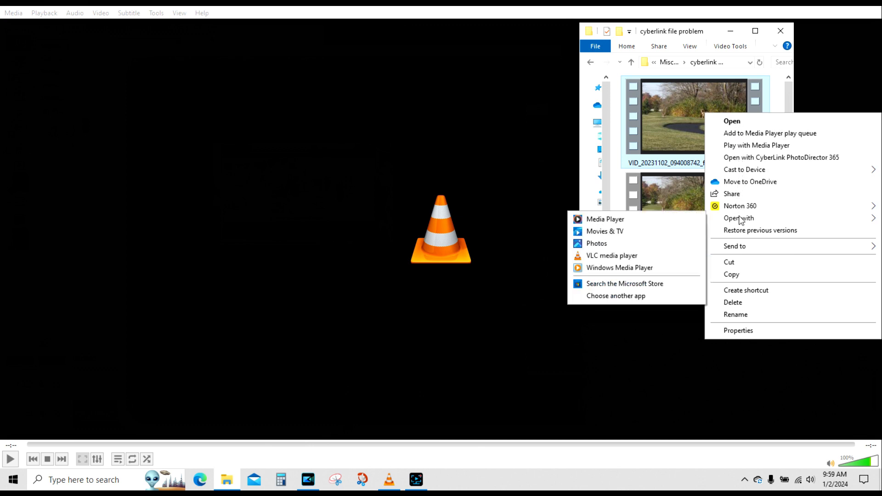
{"action": "left_click", "coordinate": [616, 255]}
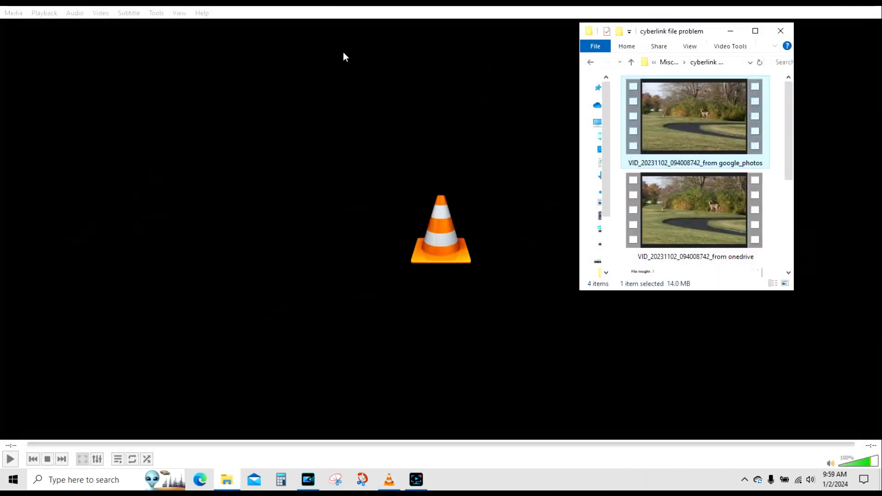
{"action": "left_click", "coordinate": [871, 4]}
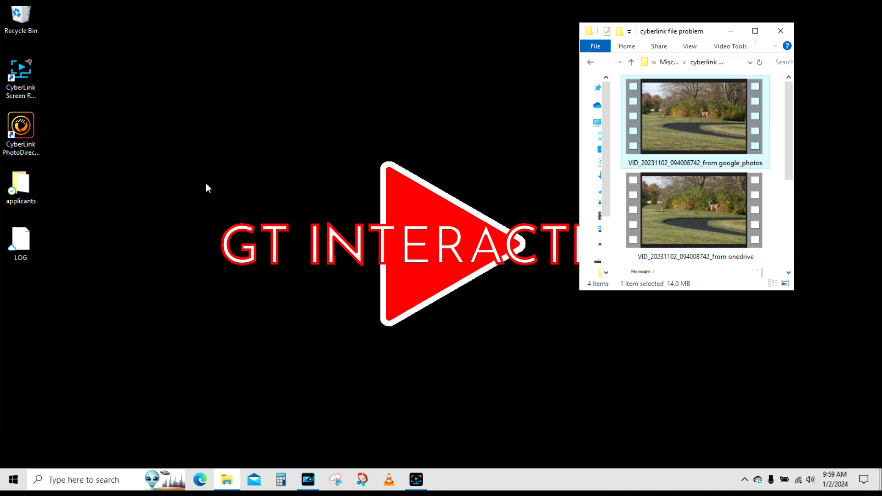
Step: Reopen VLC media player and add VID_20231102_094008742_from google_photos as the source file for a Convert / Save operation
{"action": "left_click", "coordinate": [389, 481]}
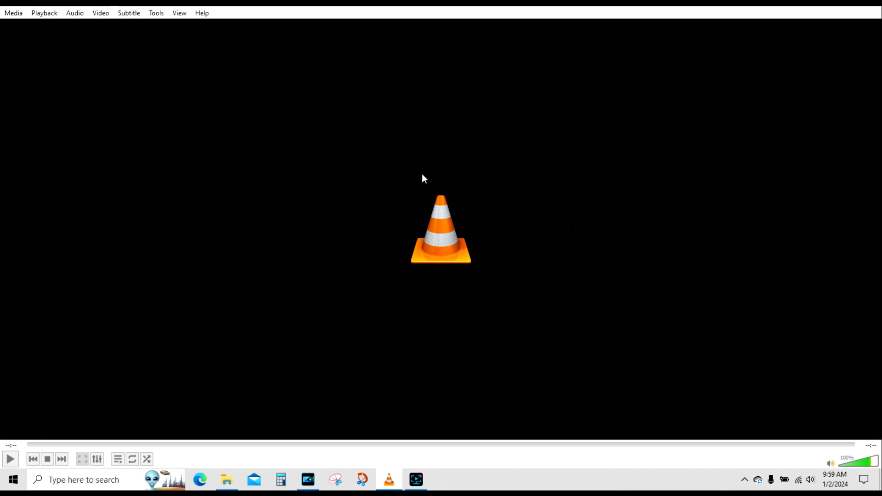
{"action": "left_click", "coordinate": [13, 14]}
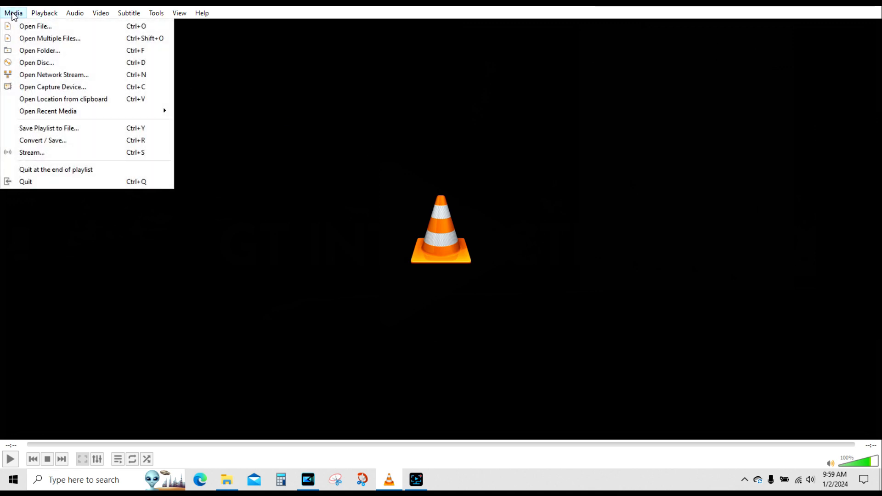
{"action": "left_click", "coordinate": [56, 139]}
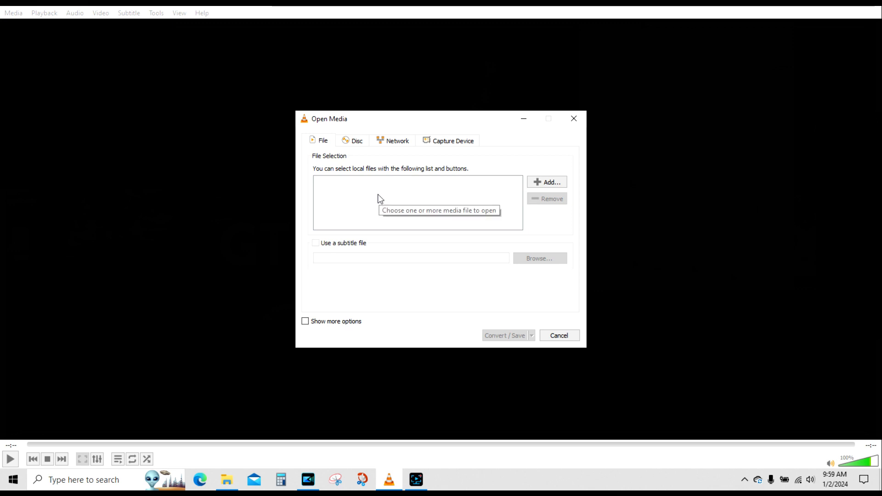
{"action": "left_click", "coordinate": [547, 182]}
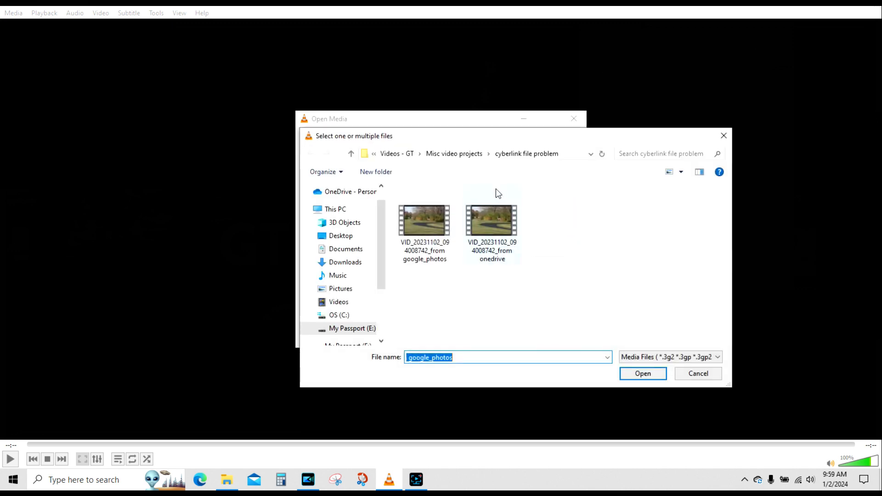
{"action": "left_click_drag", "start_coordinate": [555, 140], "coordinate": [498, 143]}
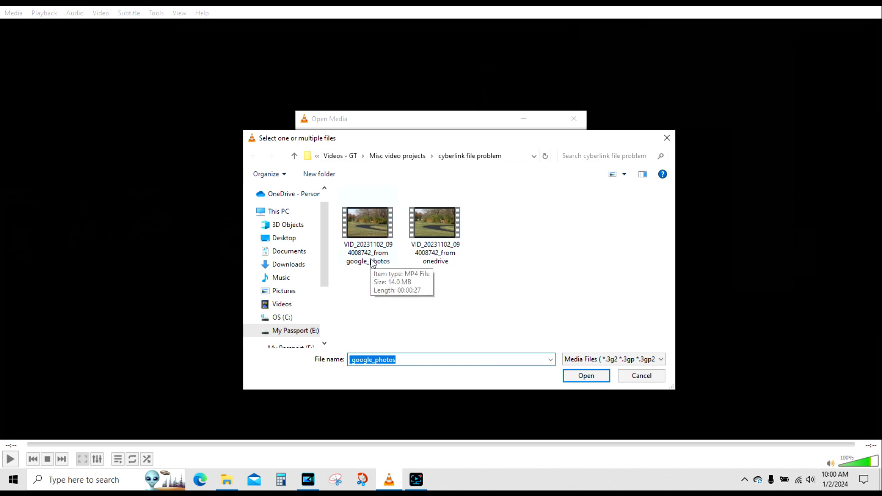
{"action": "left_click", "coordinate": [371, 261]}
{"action": "left_click", "coordinate": [581, 376]}
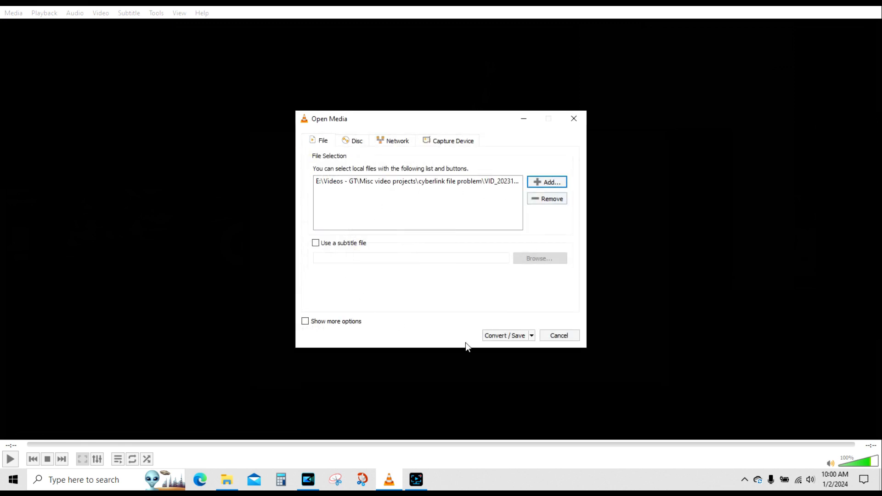
Step: Choose to convert the added file using the Video - H.264 + MP3 (MP4) profile
{"action": "left_click", "coordinate": [532, 336]}
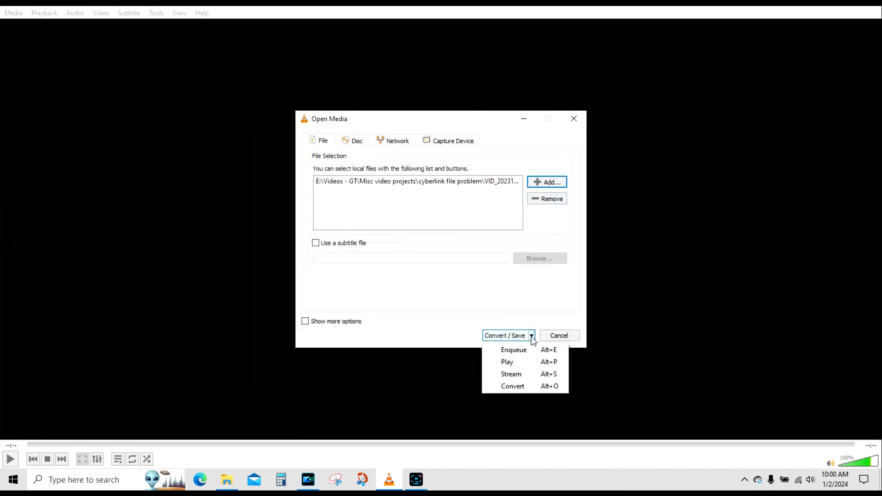
{"action": "left_click", "coordinate": [525, 387]}
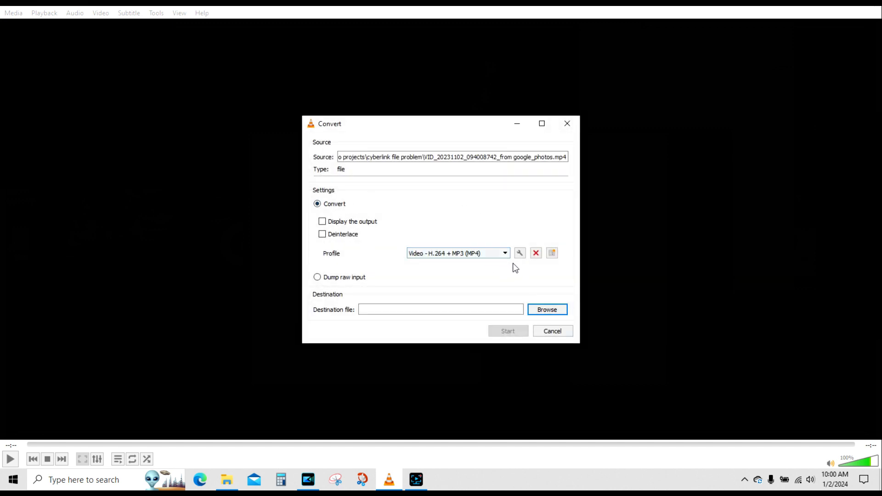
{"action": "left_click", "coordinate": [501, 254]}
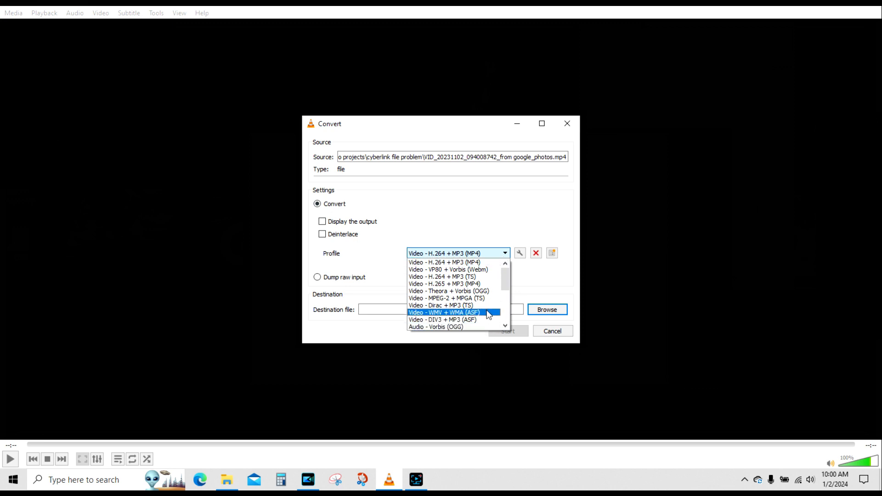
{"action": "left_click", "coordinate": [472, 263]}
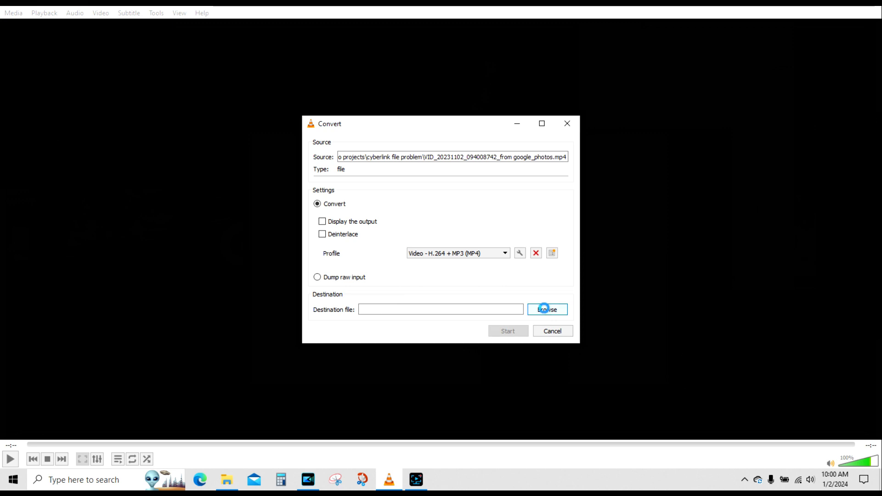
Step: Save the output as VID_20231102_094008742_from google_photos_Converted.mp4 in the cyberlink file problem folder and start the conversion
{"action": "left_click", "coordinate": [547, 311]}
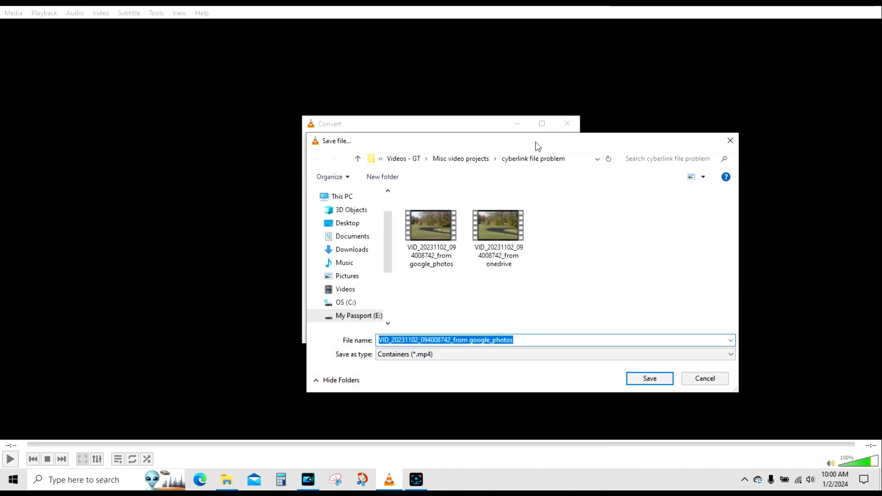
{"action": "left_click", "coordinate": [531, 340]}
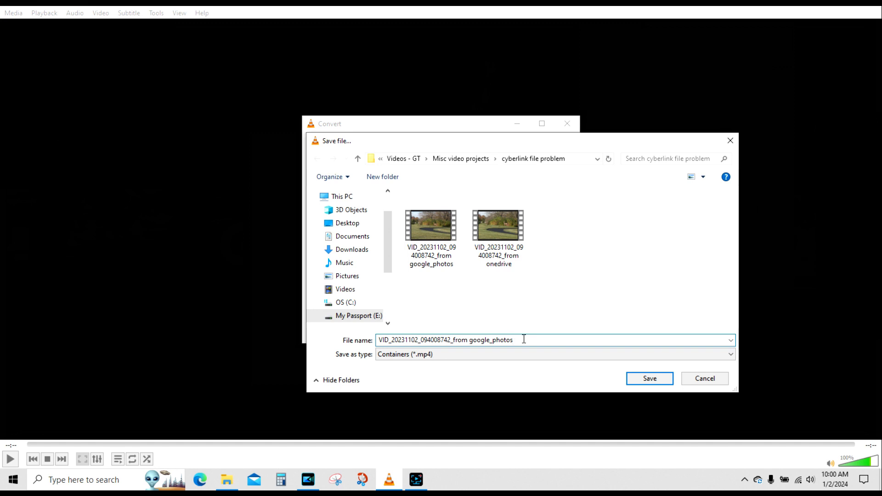
{"action": "type", "text": "_Converted"}
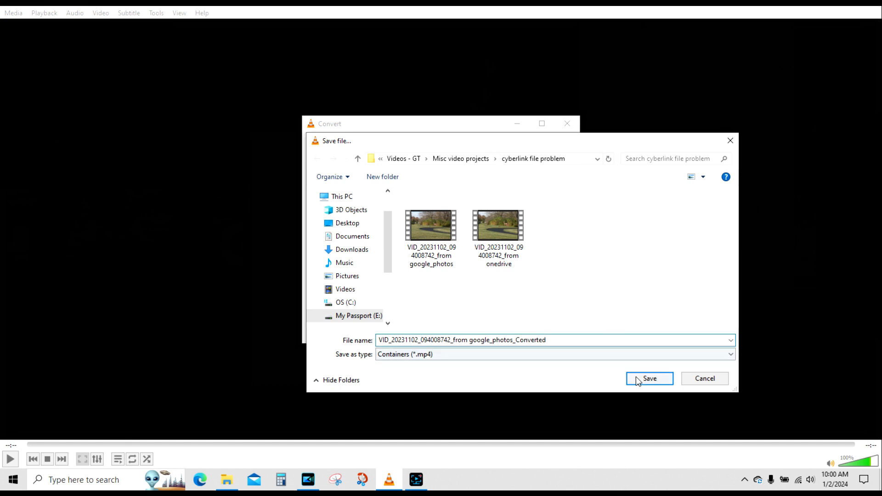
{"action": "left_click", "coordinate": [650, 382]}
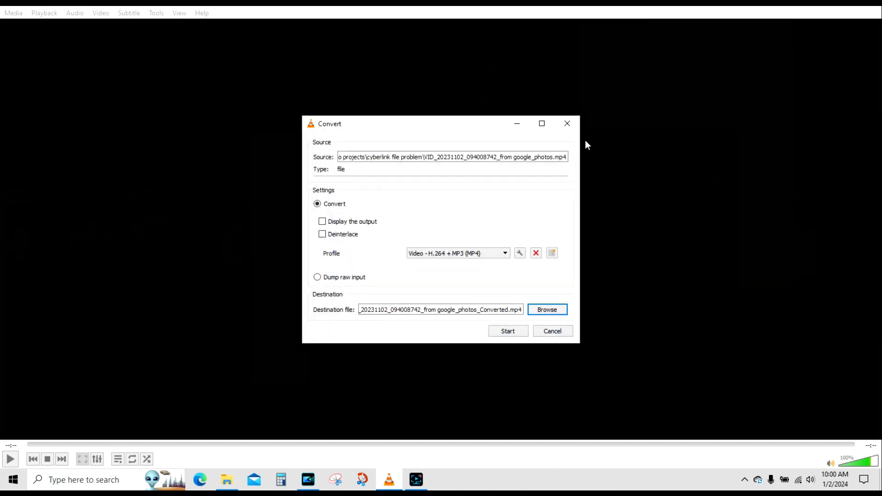
{"action": "left_click", "coordinate": [508, 331]}
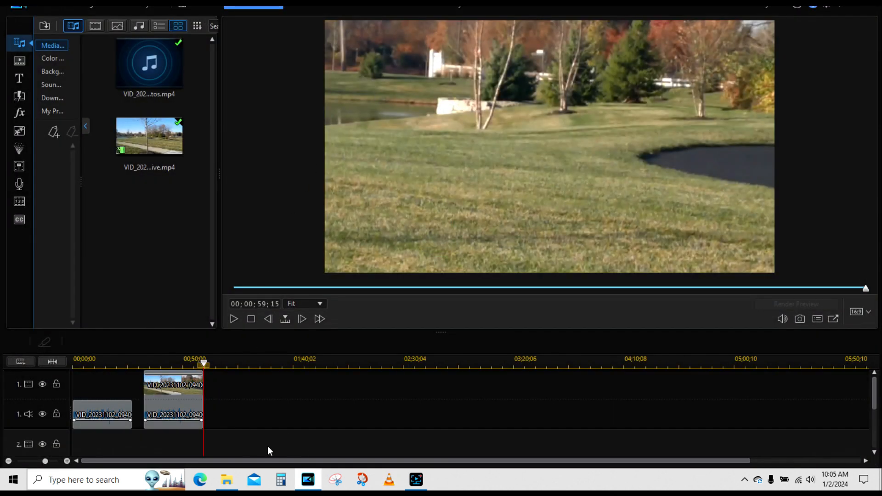
Step: Add VID_20231102_094008742_from google_photos_Converted from the cyberlink file problem folder to PowerDirector's first video track, leaving a gap after the existing clips
{"action": "left_click", "coordinate": [227, 479]}
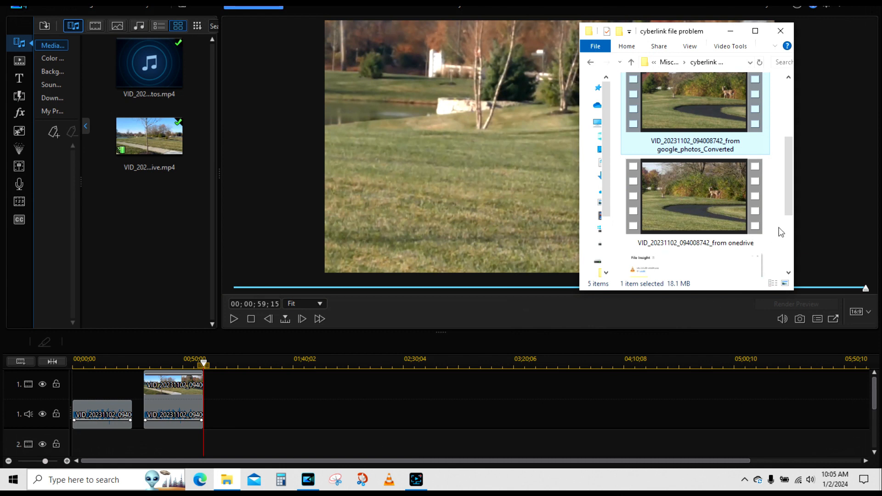
{"action": "scroll", "coordinate": [789, 170], "scroll_direction": "up", "scroll_amount": 2}
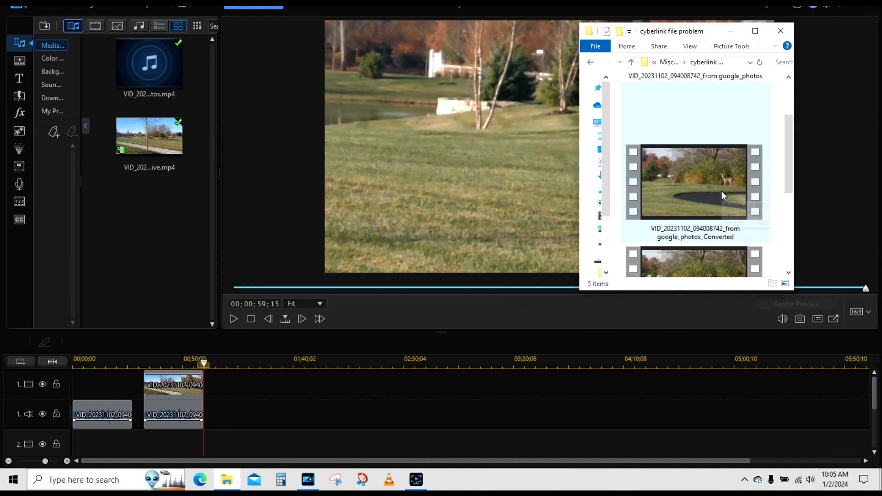
{"action": "left_click_drag", "start_coordinate": [709, 193], "coordinate": [459, 220]}
{"action": "left_click_drag", "start_coordinate": [283, 323], "coordinate": [227, 399]}
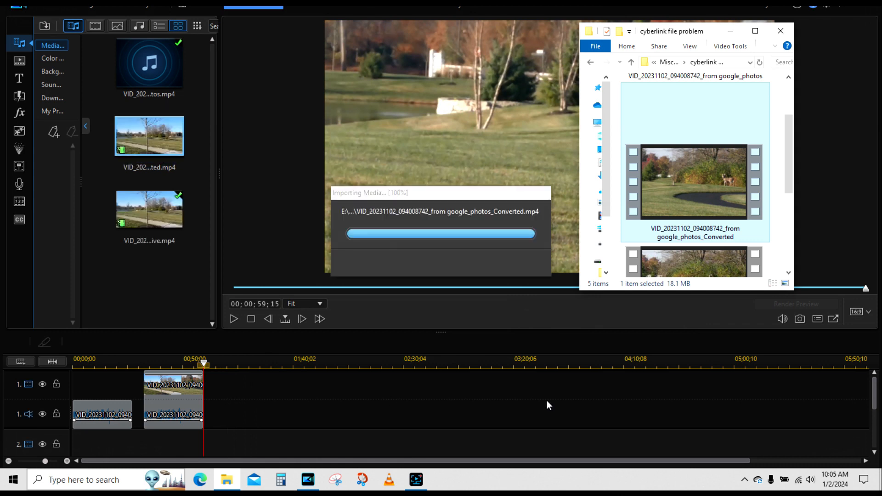
{"action": "left_click", "coordinate": [730, 31]}
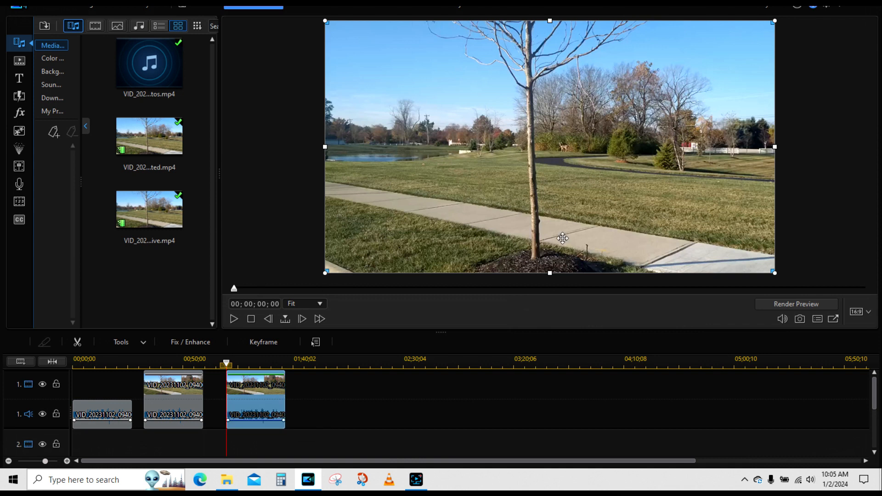
Step: Play the converted clip in the preview to check its picture and sound, lowering the preview volume slightly during playback
{"action": "left_click", "coordinate": [233, 319]}
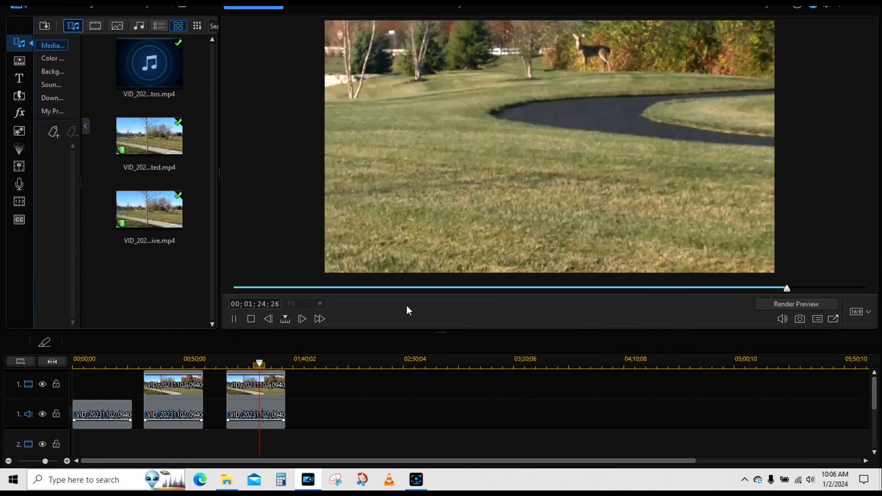
{"action": "left_click", "coordinate": [781, 318]}
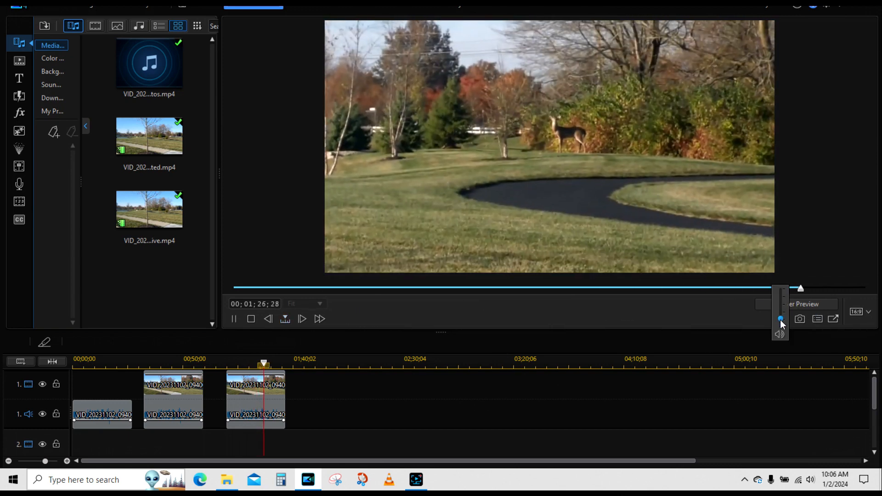
{"action": "left_click_drag", "start_coordinate": [780, 319], "coordinate": [780, 323]}
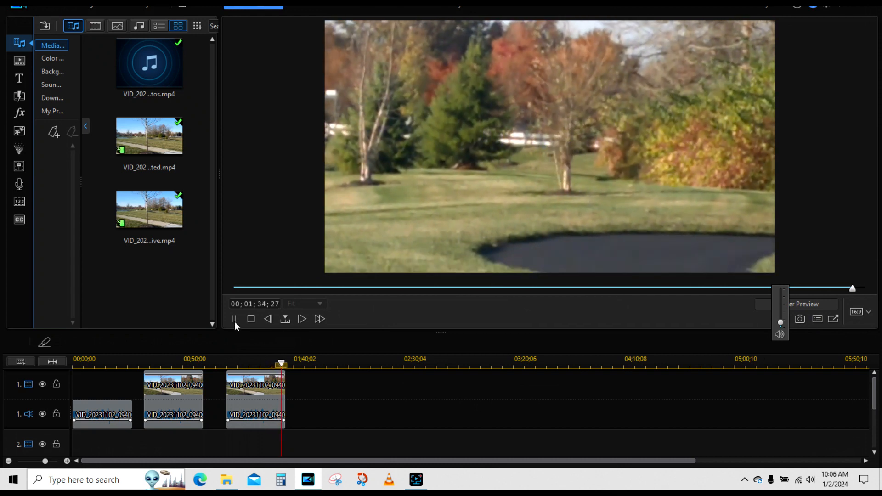
{"action": "left_click", "coordinate": [234, 320]}
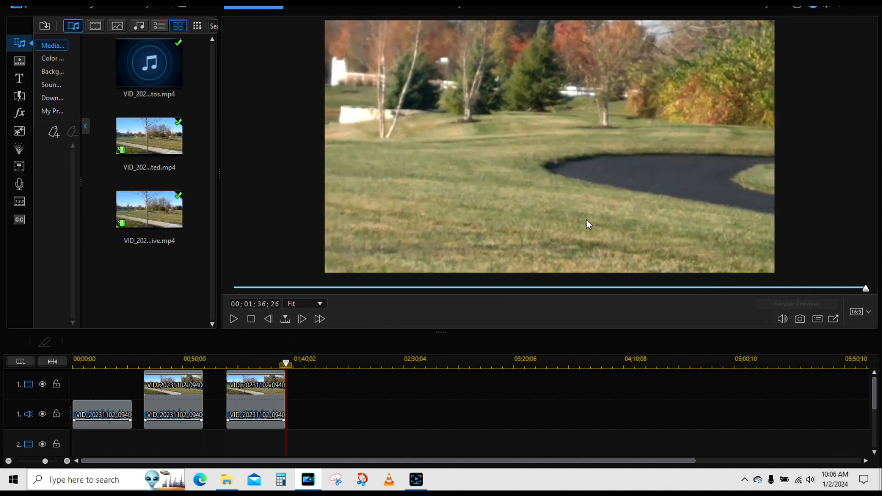
Step: Switch to VLC media player and add the google_photos, google_photos_Converted and onedrive videos together as sources for a Convert / Save operation
{"action": "left_click", "coordinate": [392, 480]}
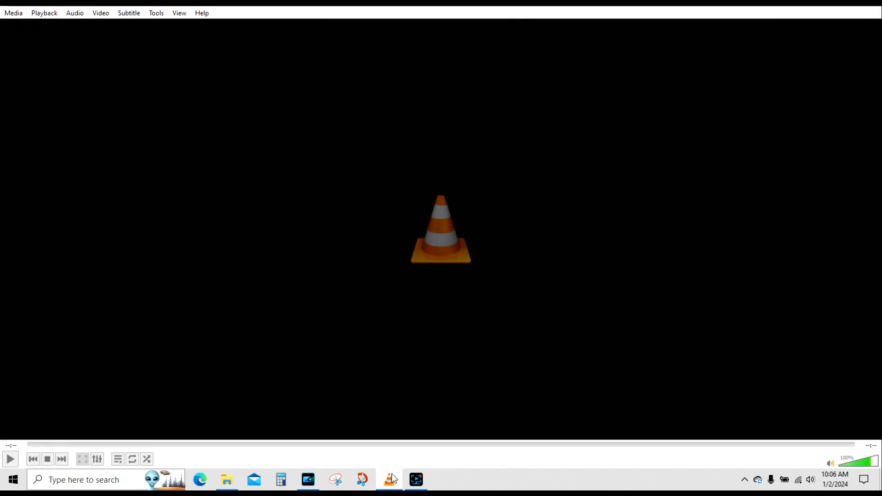
{"action": "left_click", "coordinate": [9, 14]}
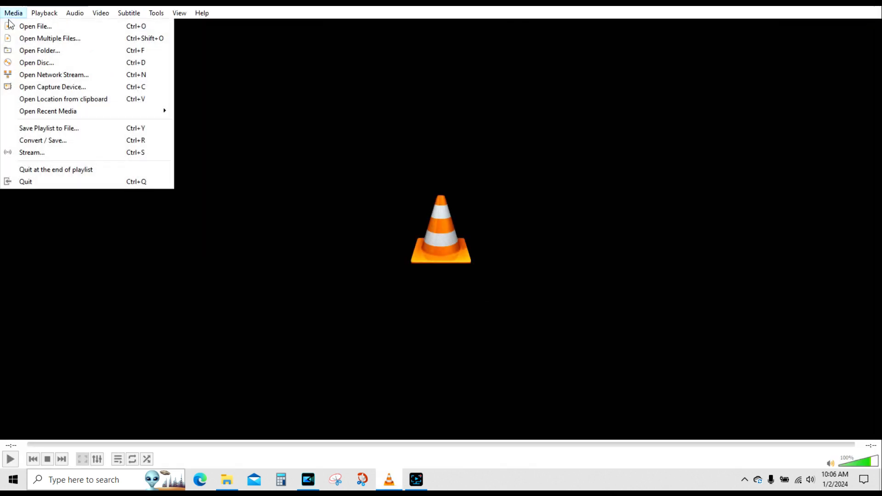
{"action": "left_click", "coordinate": [22, 141]}
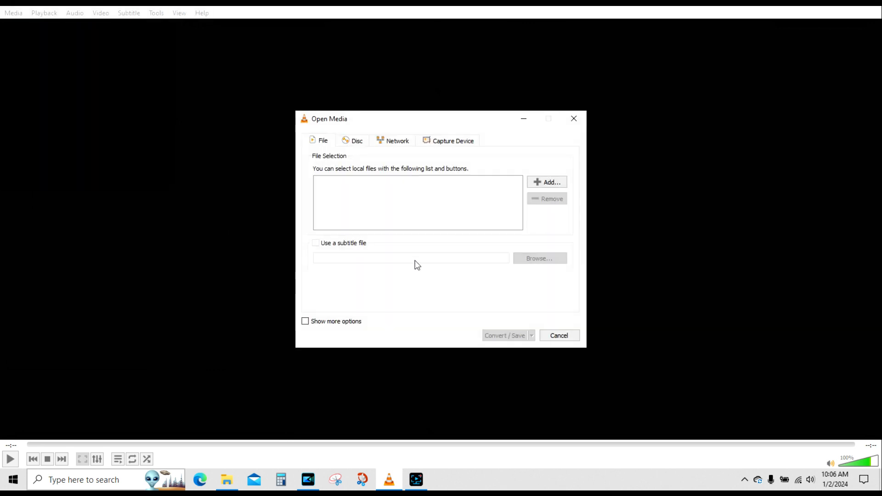
{"action": "left_click", "coordinate": [542, 181]}
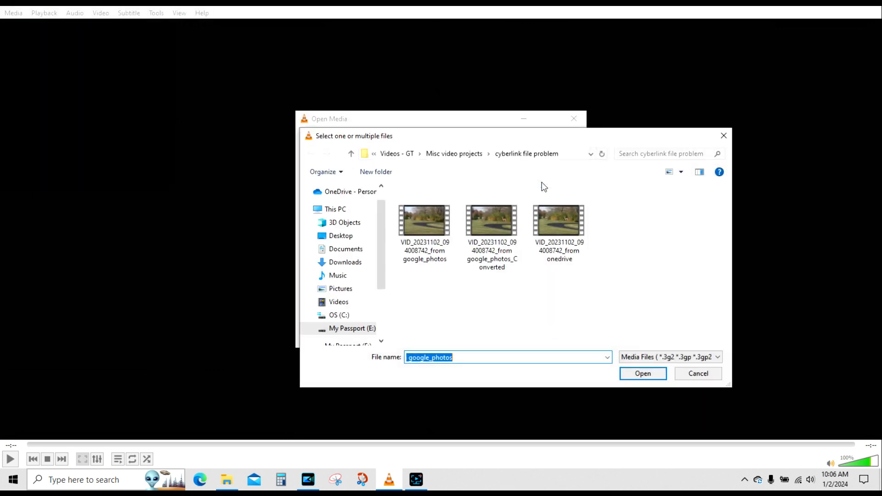
{"action": "left_click", "coordinate": [427, 244]}
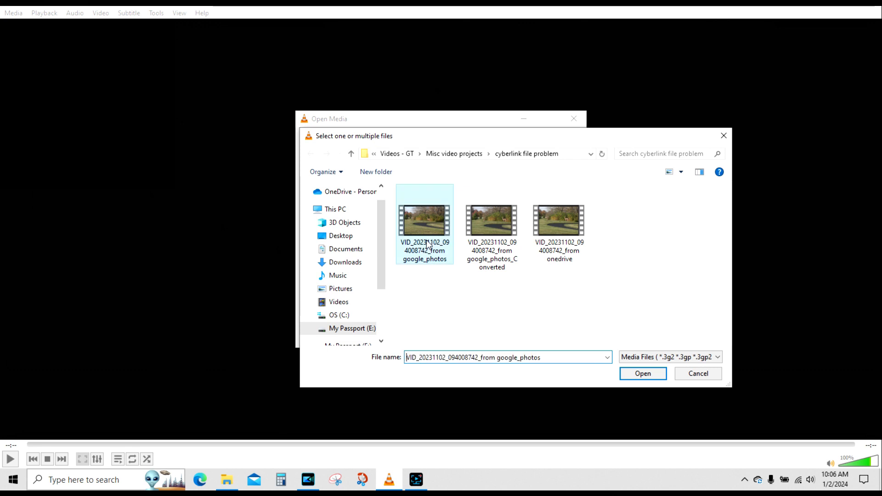
{"action": "left_click", "coordinate": [494, 248], "text": "ctrl"}
{"action": "left_click", "coordinate": [550, 244], "text": "ctrl"}
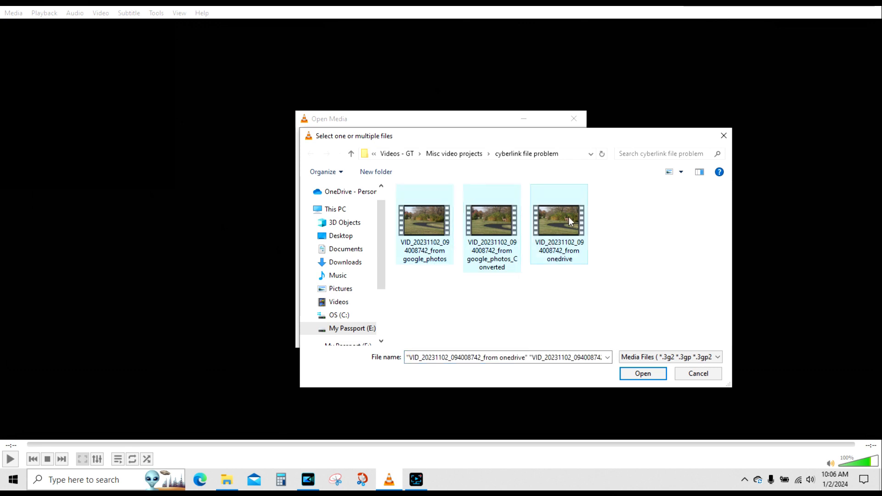
{"action": "left_click", "coordinate": [647, 372]}
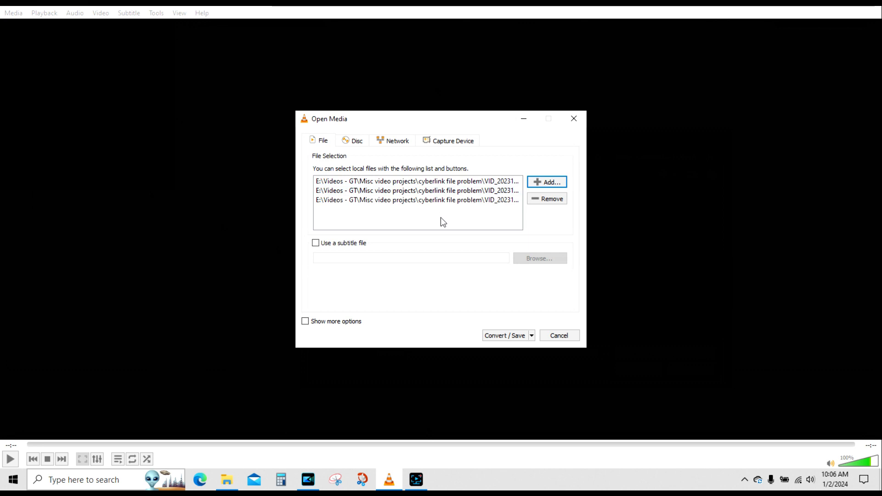